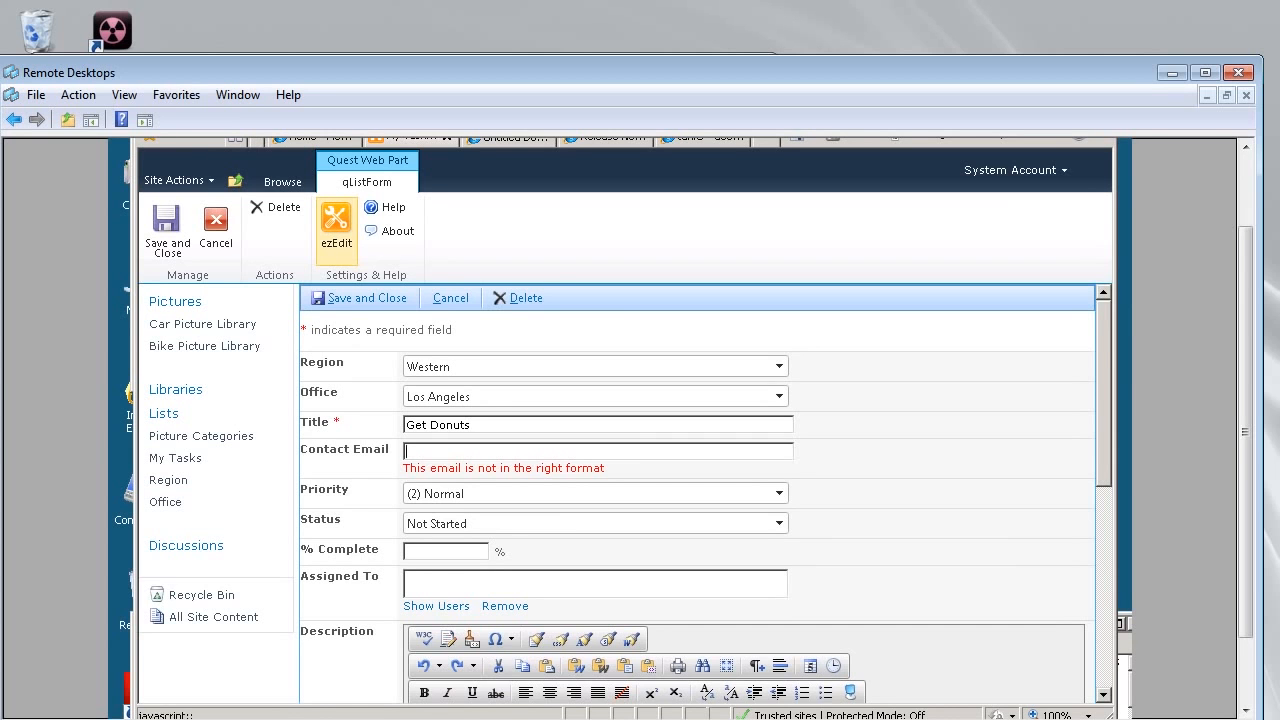
# Scroll the qListForm configuration down to the Form Component Behavior property.
pyautogui.scroll(-10, 406, 451)
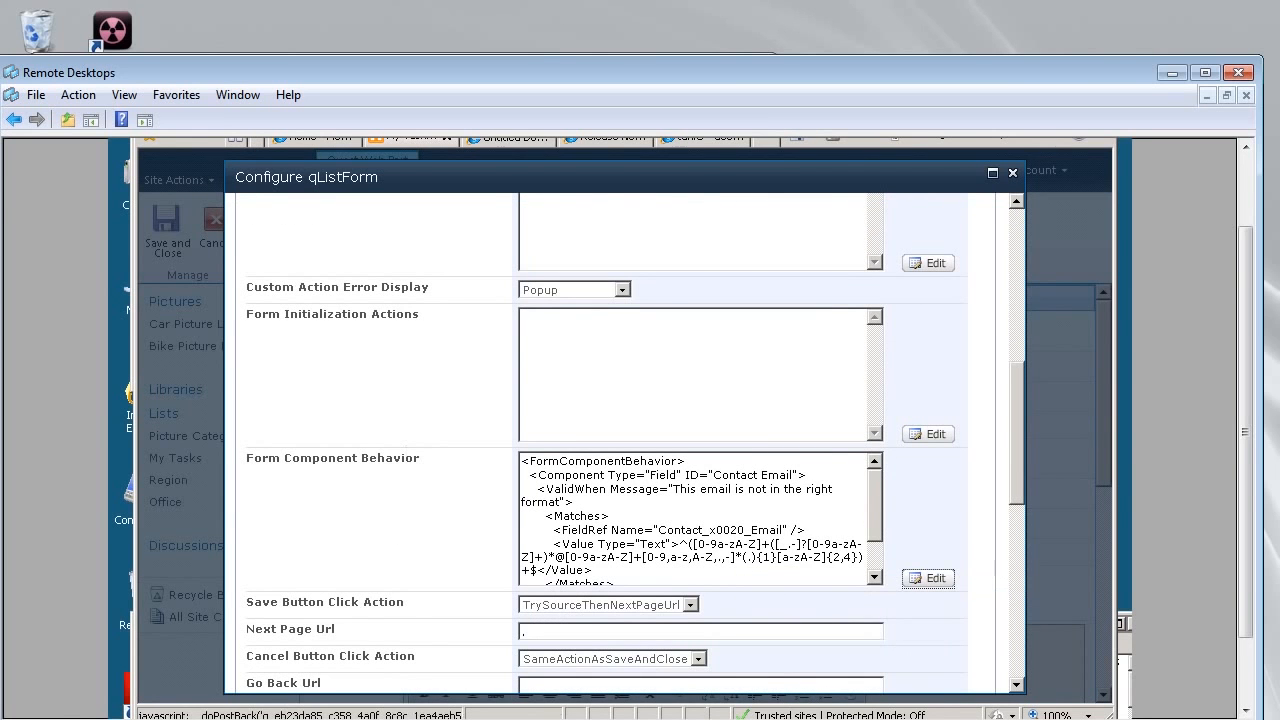
# Open the Contact Email behavior's Valid When filter in the CAML Tree View editor.
pyautogui.click(928, 578)
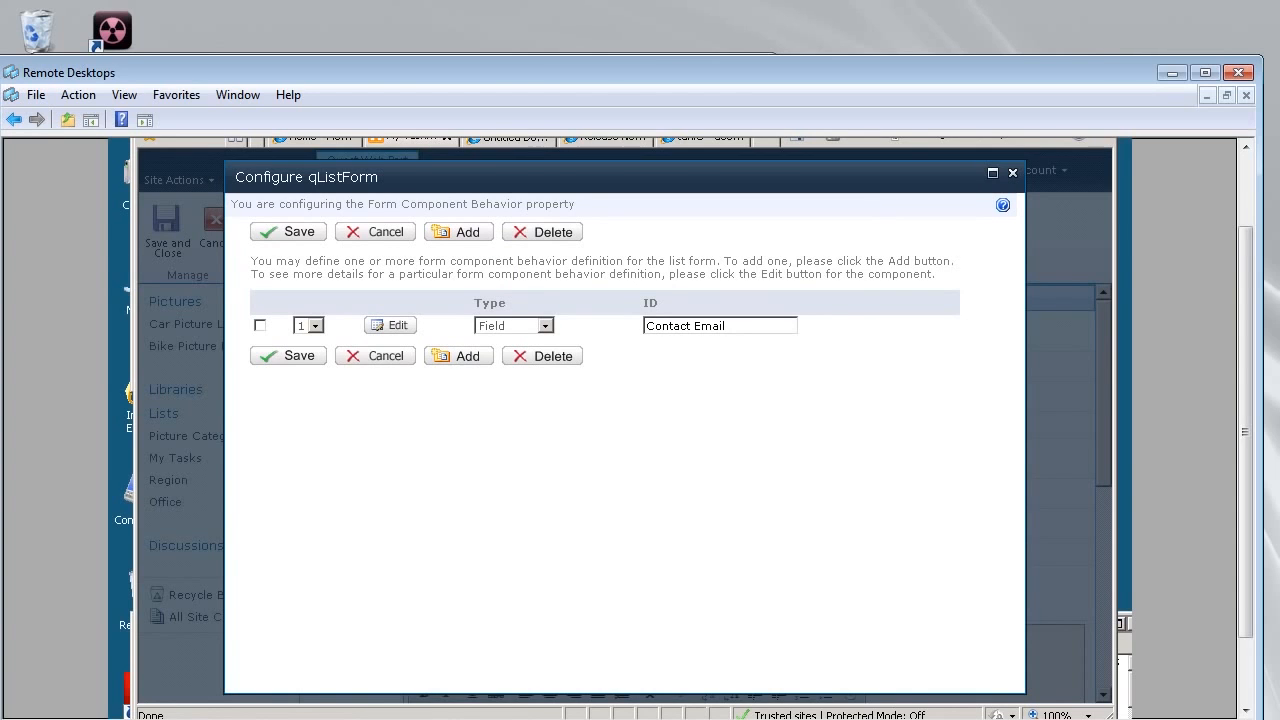
pyautogui.click(390, 325)
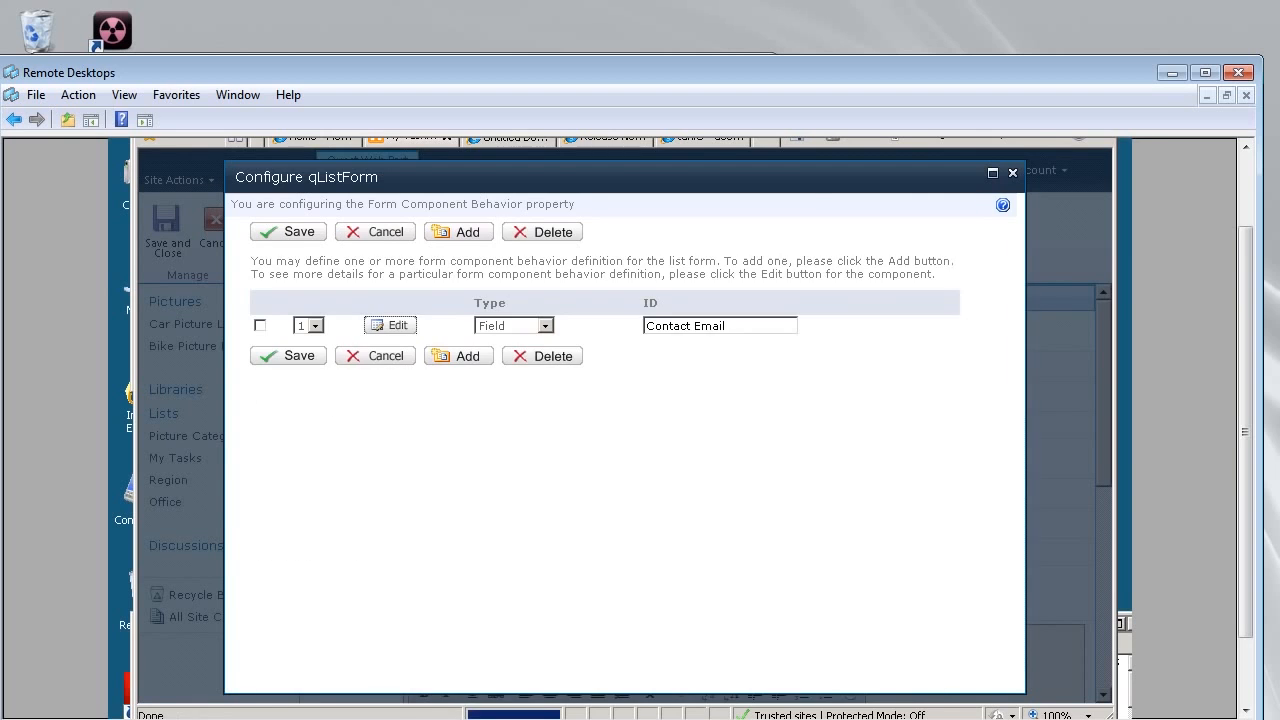
pyautogui.scroll(-2, 617, 443)
pyautogui.scroll(-5, 617, 443)
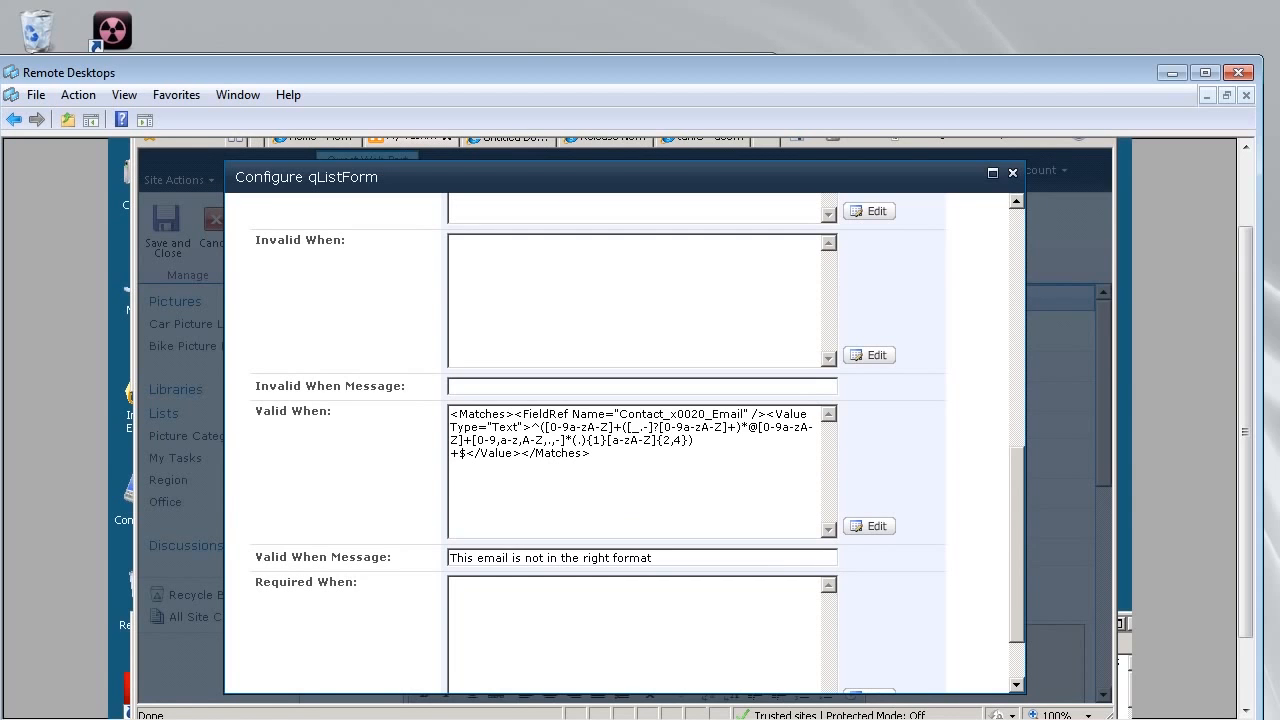
pyautogui.click(869, 526)
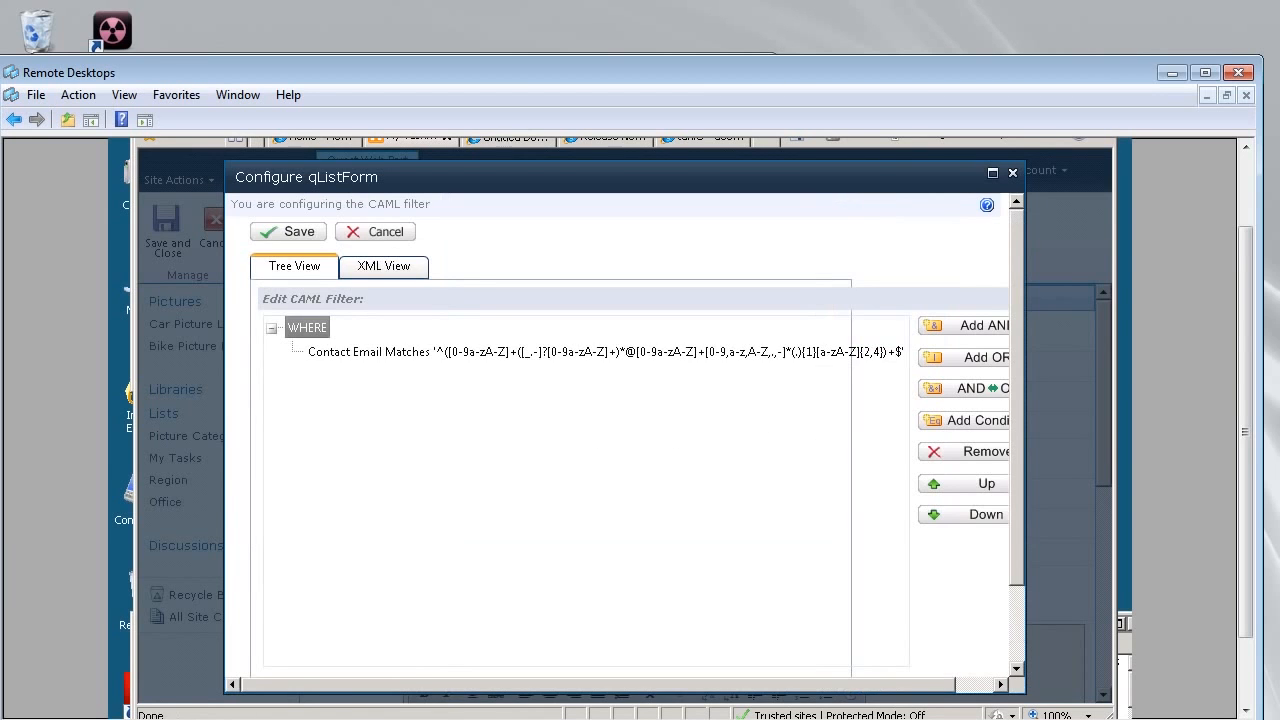
# Check the Contact Email condition keeps the Matches operator, then switch to another browser tab.
pyautogui.click(606, 352)
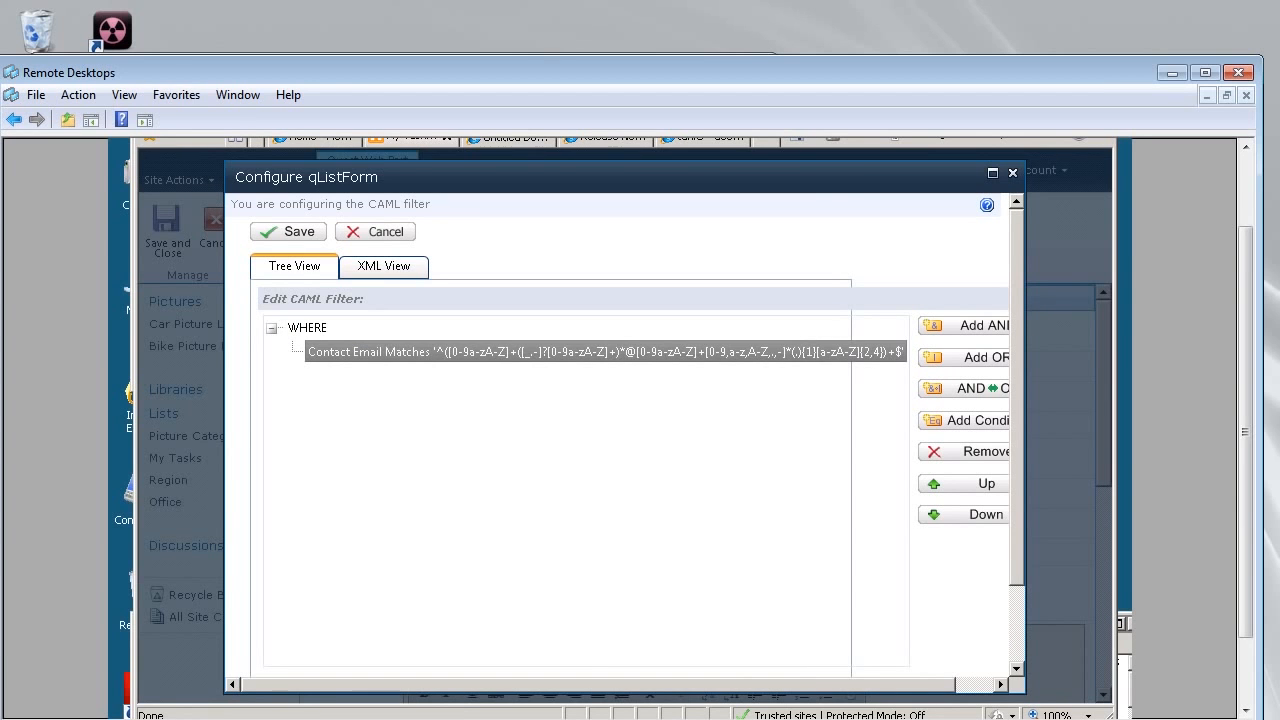
pyautogui.moveTo(1017, 430); pyautogui.dragTo(1017, 572)
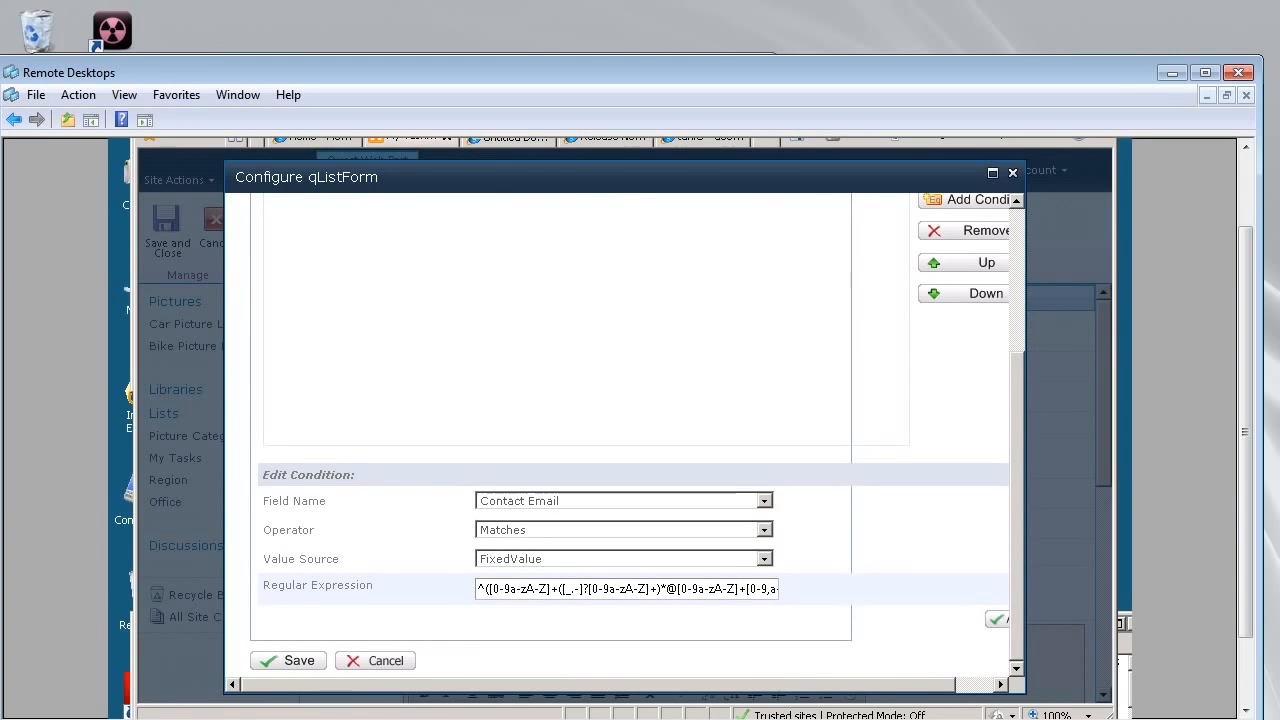
pyautogui.click(764, 530)
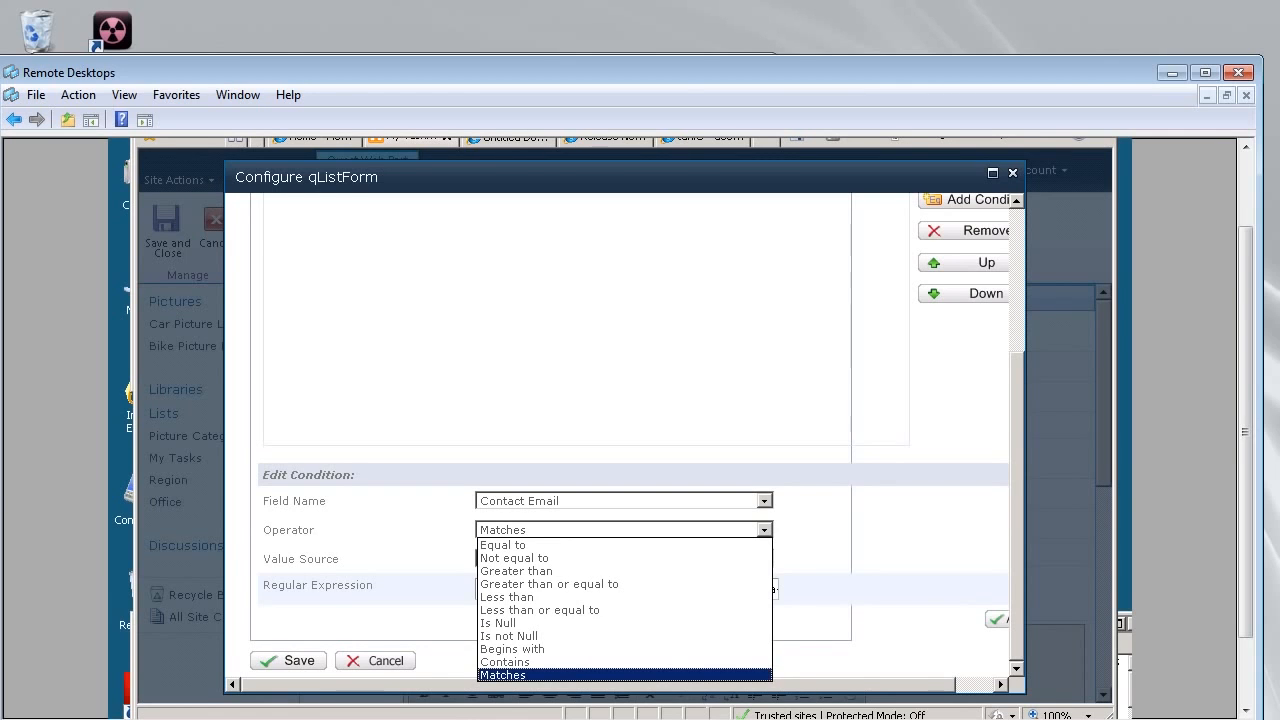
pyautogui.click(624, 675)
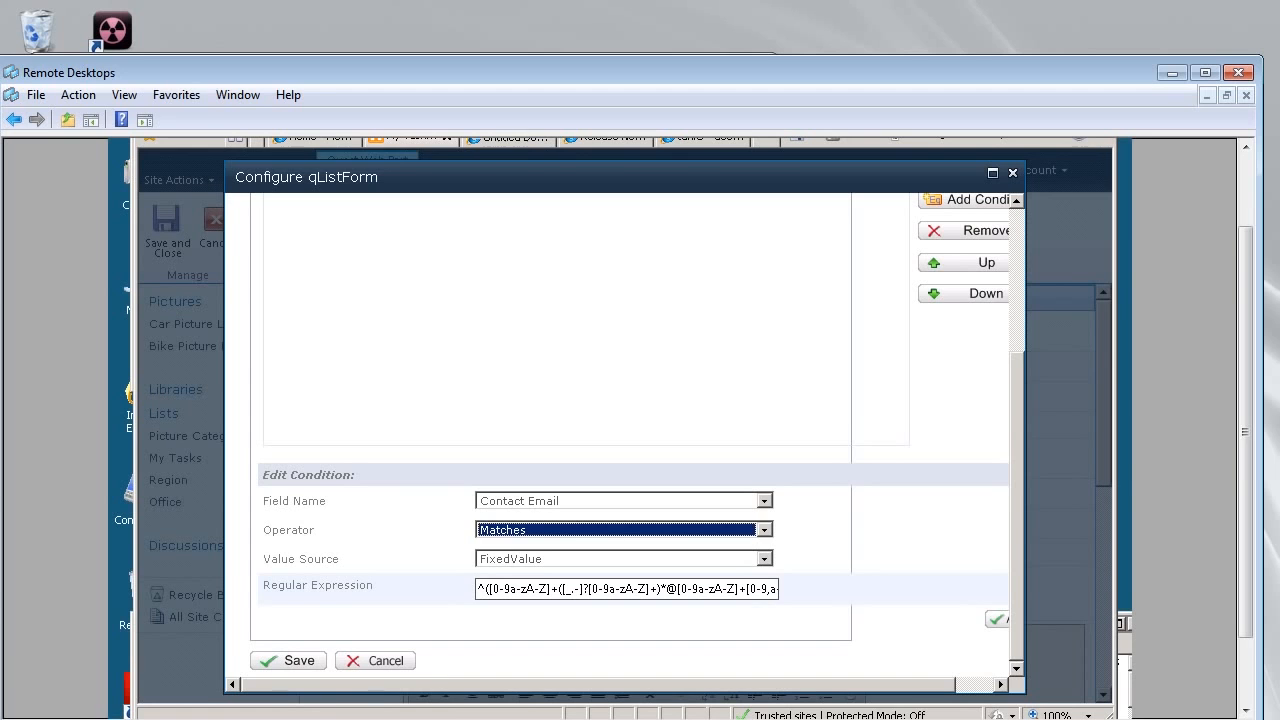
pyautogui.moveTo(1245, 432); pyautogui.dragTo(1245, 362)
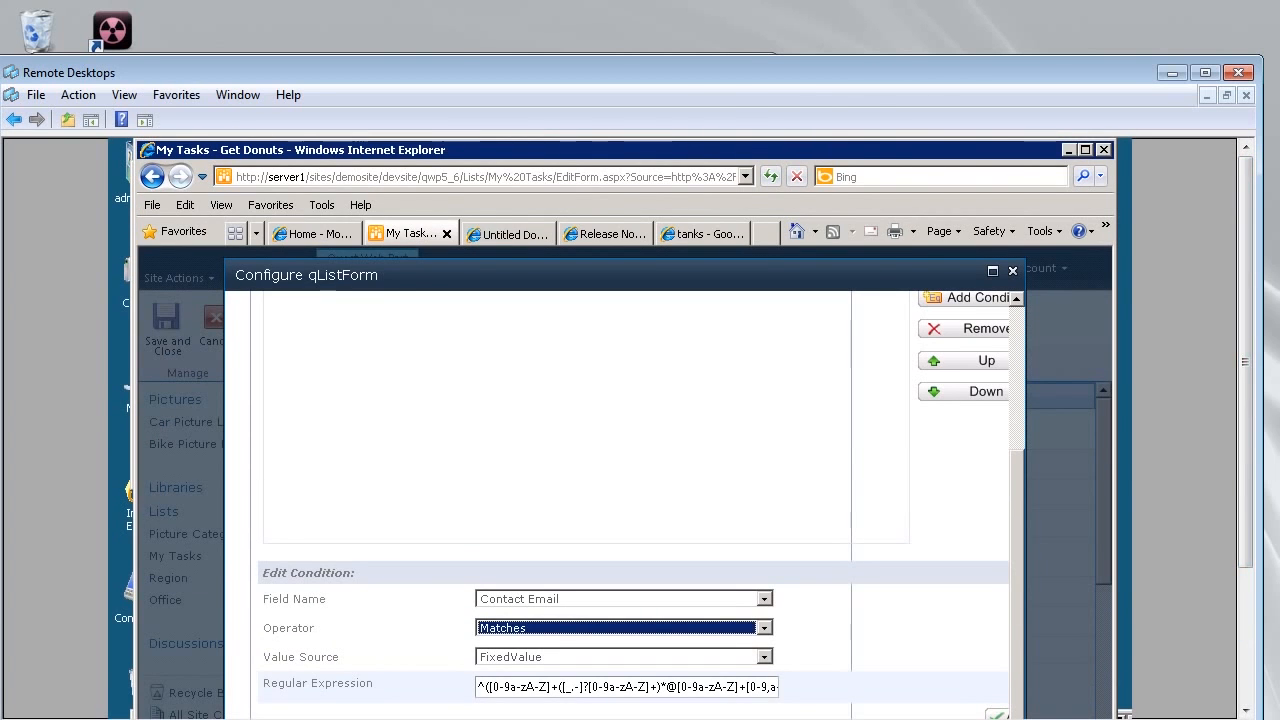
pyautogui.click(703, 234)
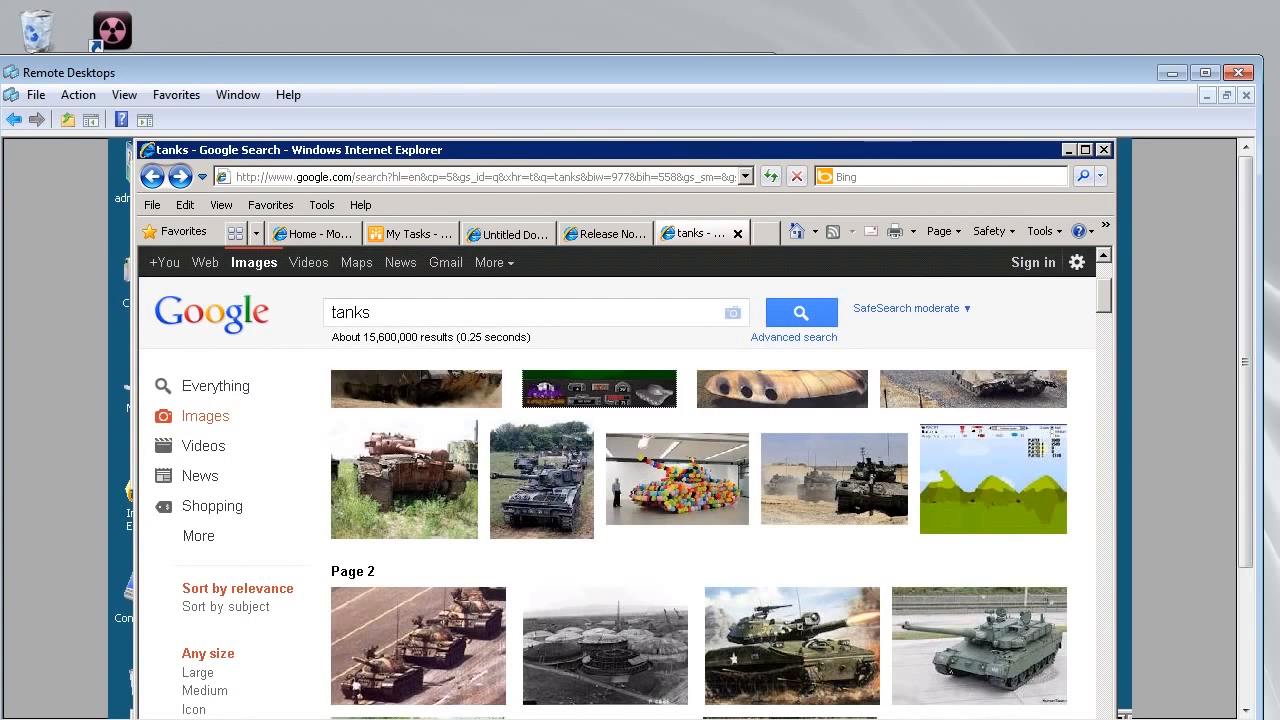
# Open the Net Shift Media Regular Expression Library and Tester page.
pyautogui.click(606, 234)
pyautogui.click(508, 234)
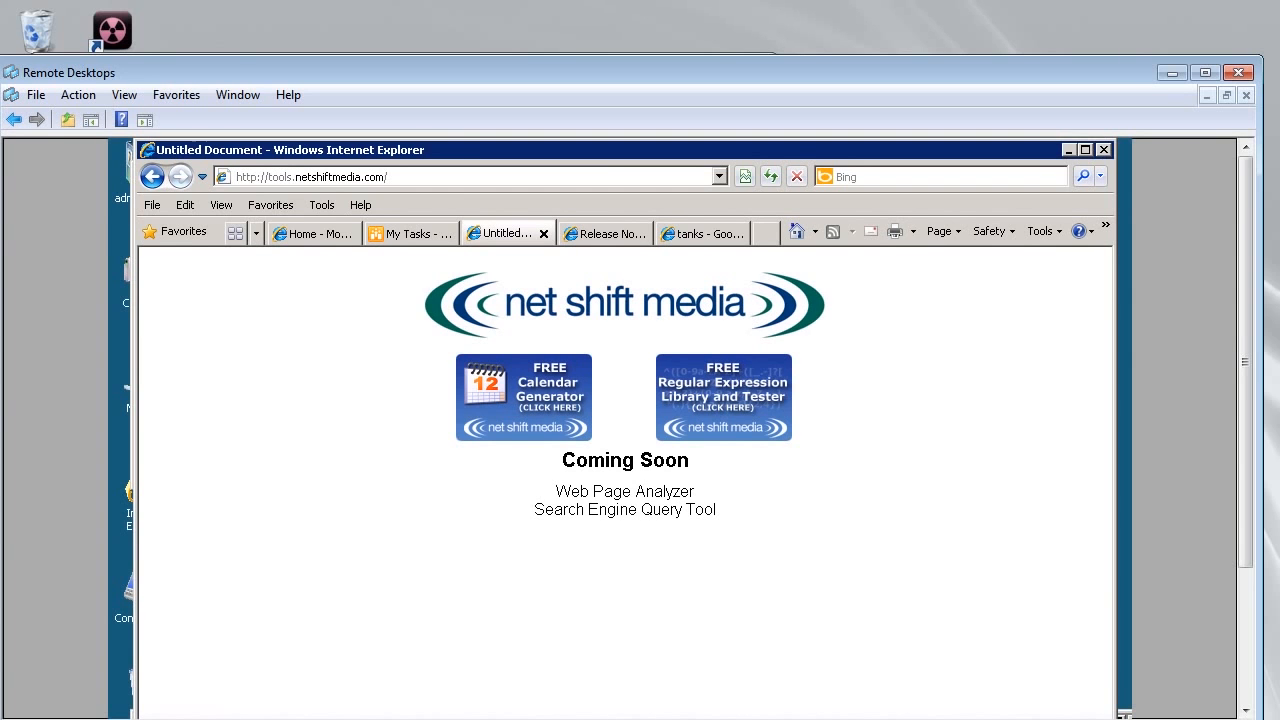
pyautogui.click(710, 405)
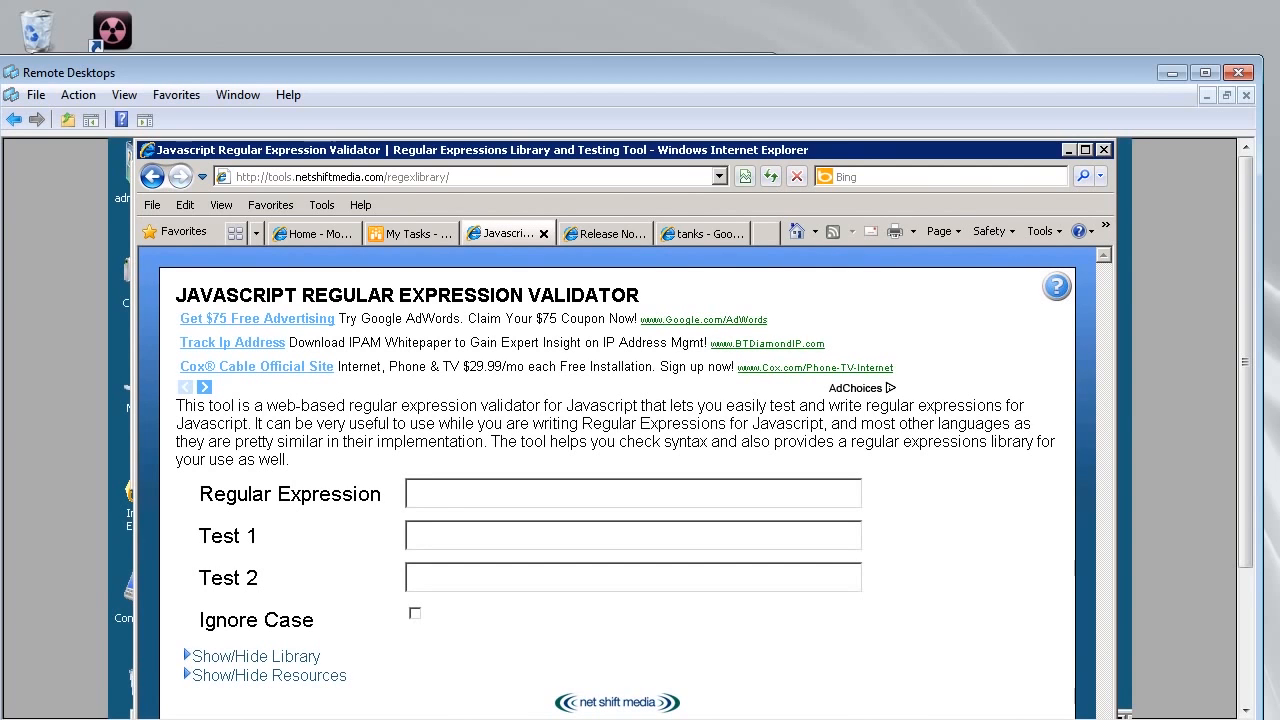
# Load the library's E-mail Address expression and its sample into the tester.
pyautogui.scroll(-2, 684, 428)
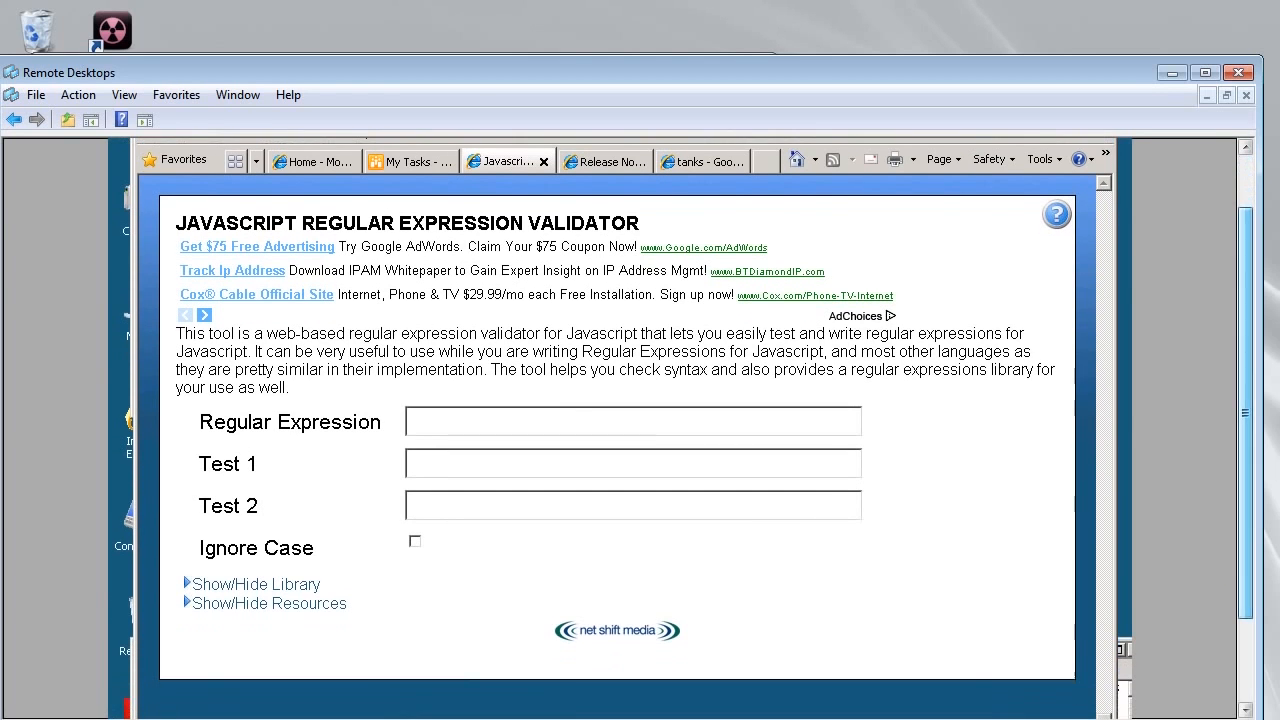
pyautogui.click(256, 585)
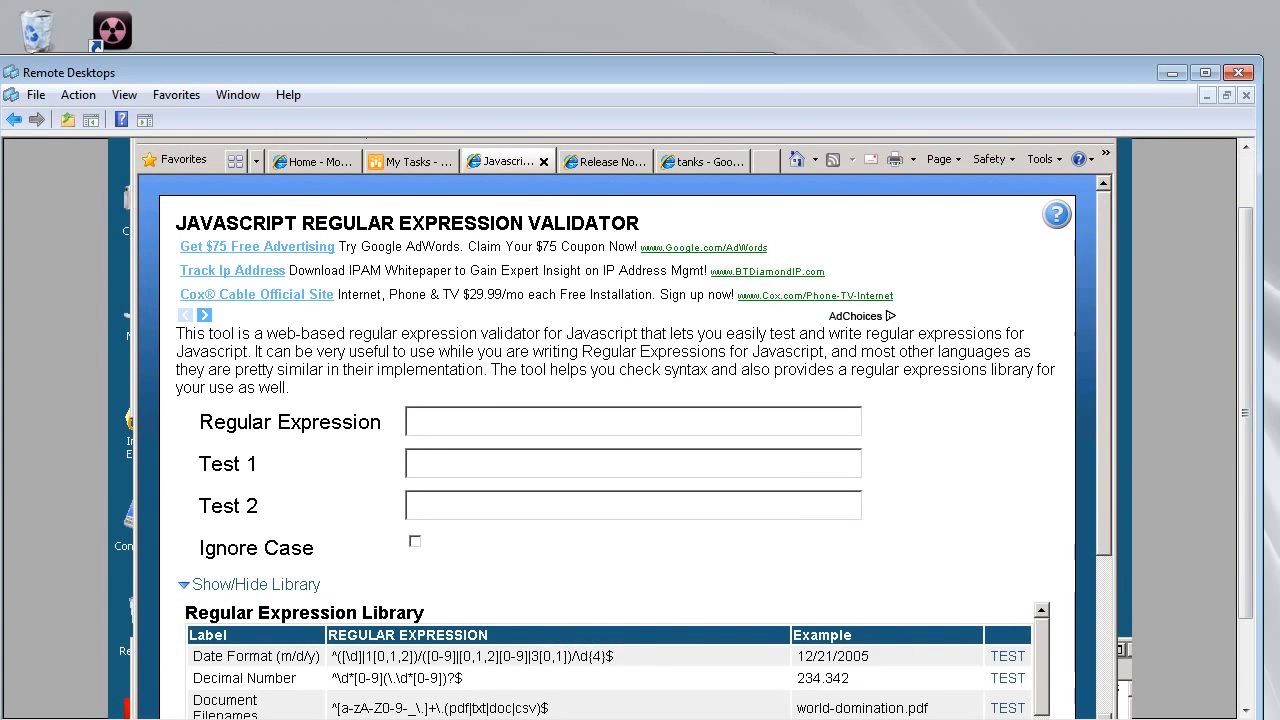
pyautogui.scroll(-1, 610, 660)
pyautogui.scroll(-5, 610, 650)
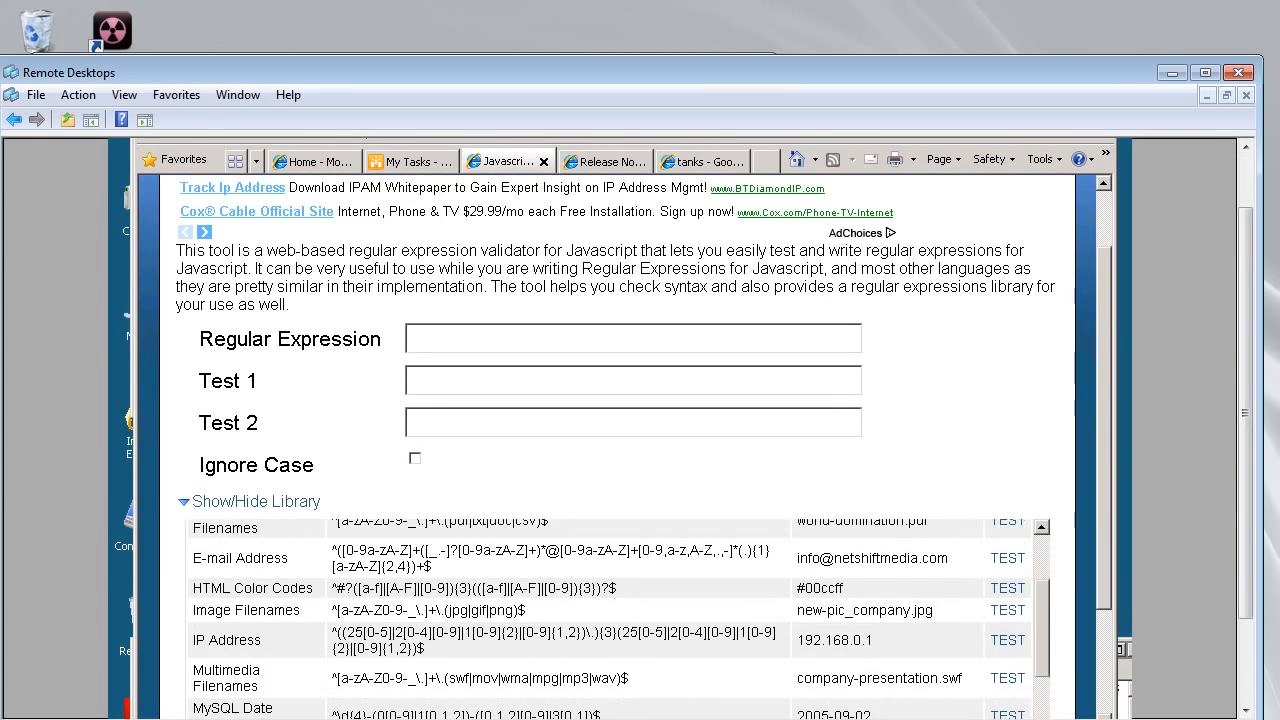
pyautogui.scroll(-1, 430, 636)
pyautogui.scroll(1, 430, 636)
pyautogui.click(1008, 558)
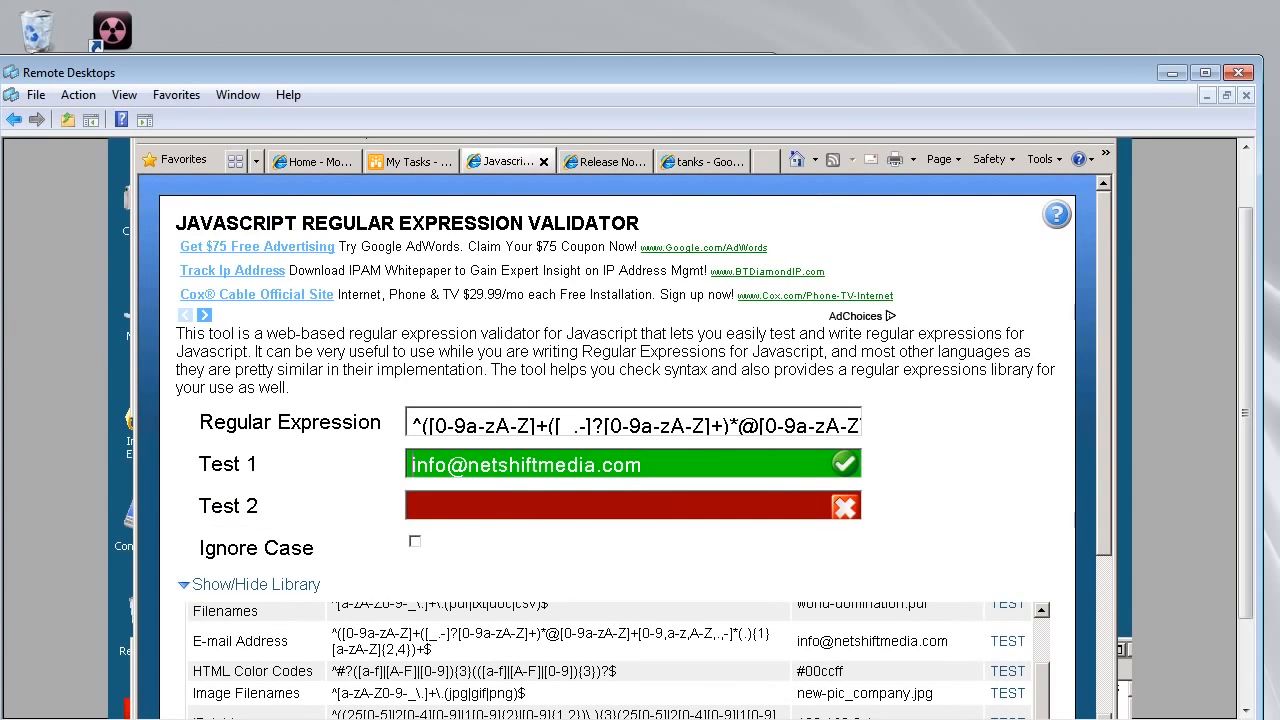
# Enter a second e-mail address in Test 2 and confirm it passes.
pyautogui.moveTo(412, 424); pyautogui.dragTo(900, 424)
pyautogui.moveTo(650, 464); pyautogui.dragTo(410, 464)
pyautogui.click(440, 505)
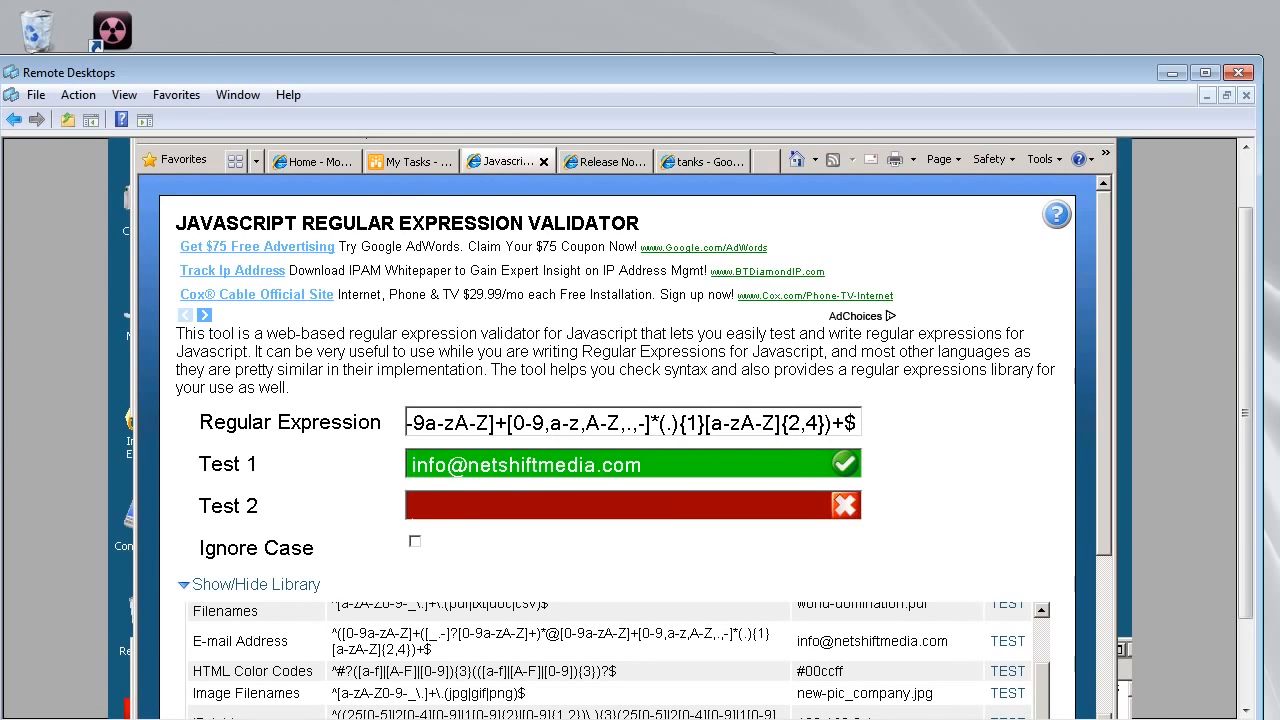
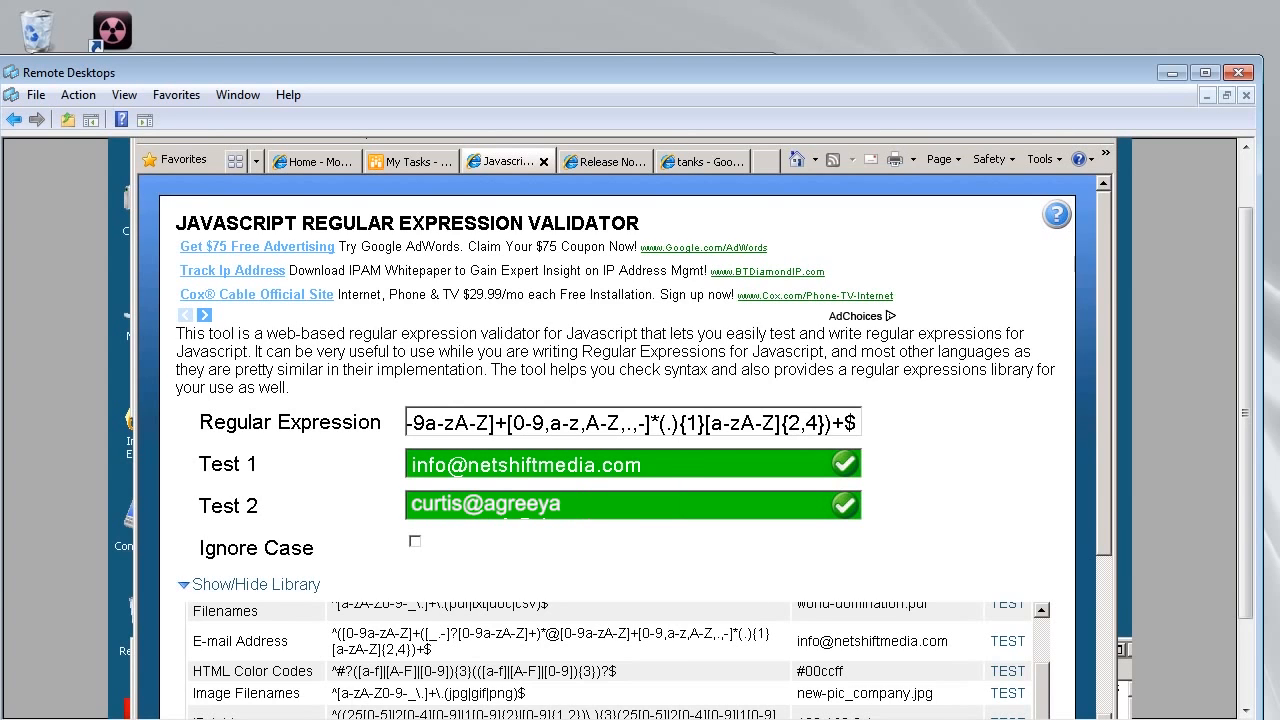
# Select the e-mail regex from its start through the @ sign to inspect it.
pyautogui.click(425, 422)
pyautogui.hotkey('shift', 'Left')
pyautogui.hotkey('shift', 'Left')
pyautogui.hotkey('shift', 'Left')
pyautogui.hotkey('shift', 'Left')
pyautogui.hotkey('shift', 'Left')
pyautogui.hotkey('shift', 'Left')
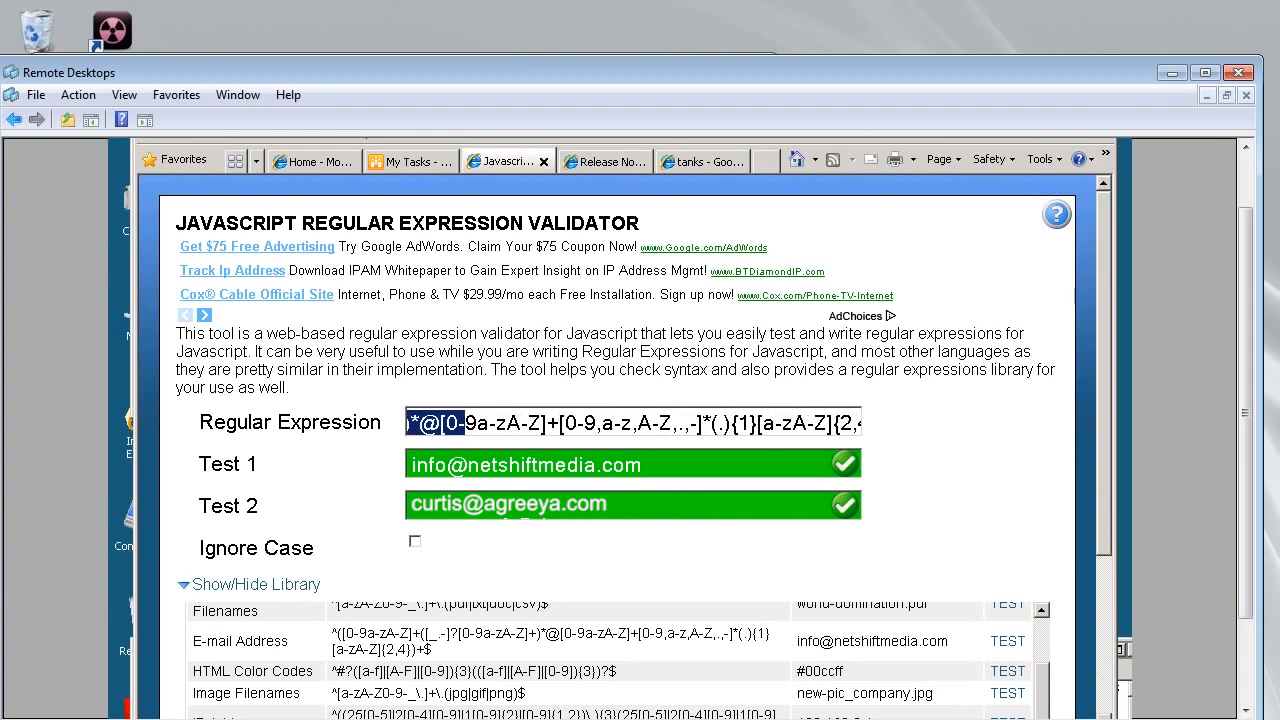
pyautogui.click(477, 422)
pyautogui.moveTo(459, 422); pyautogui.dragTo(858, 420)
pyautogui.click(429, 423)
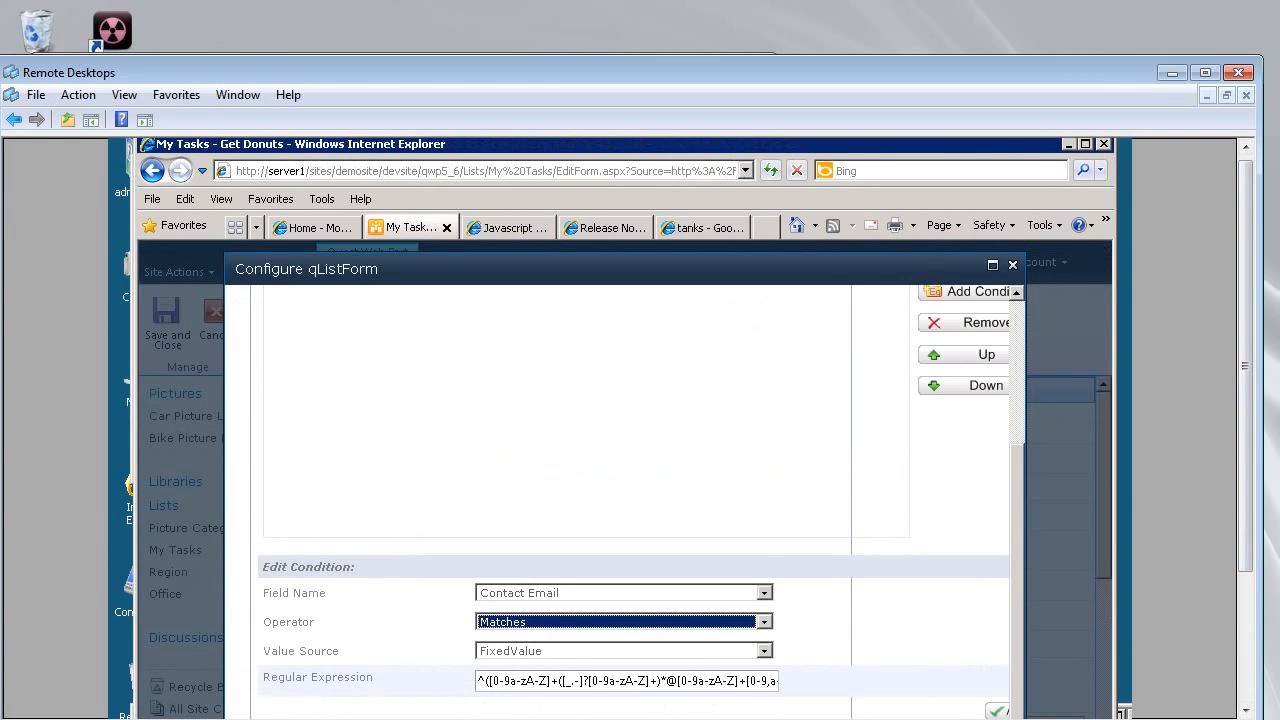
pyautogui.click(485, 681)
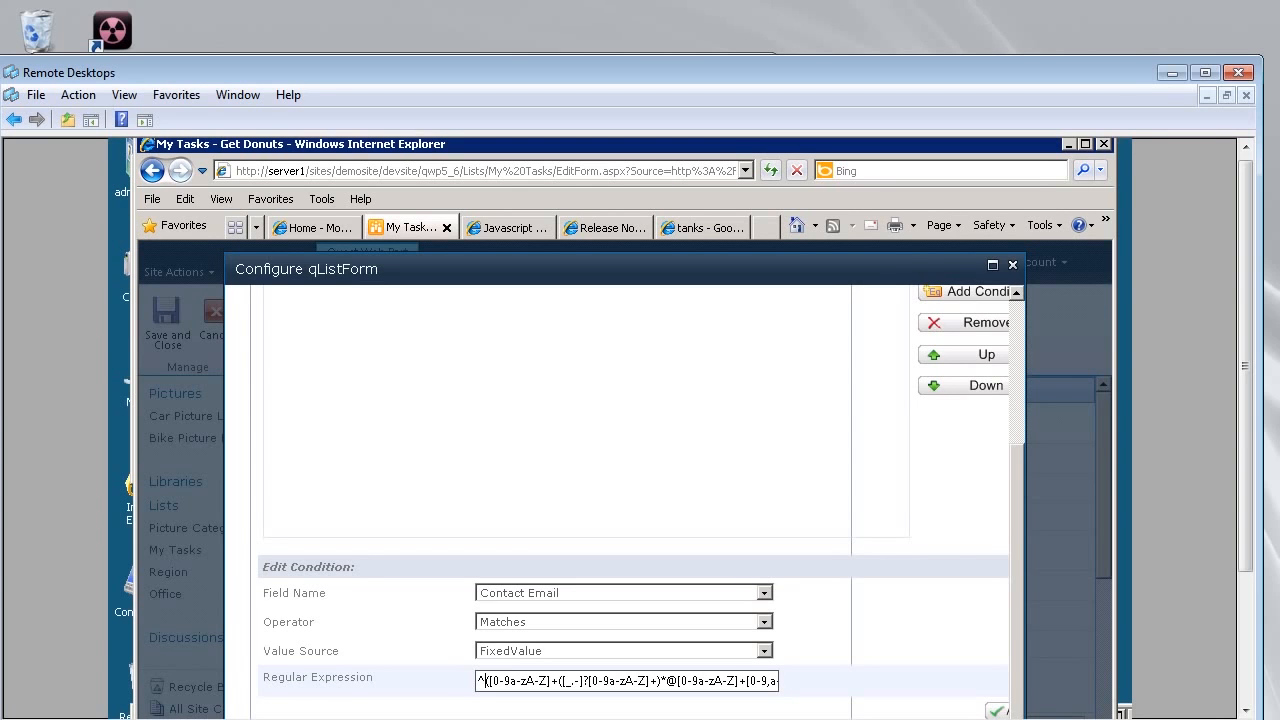
pyautogui.click(604, 228)
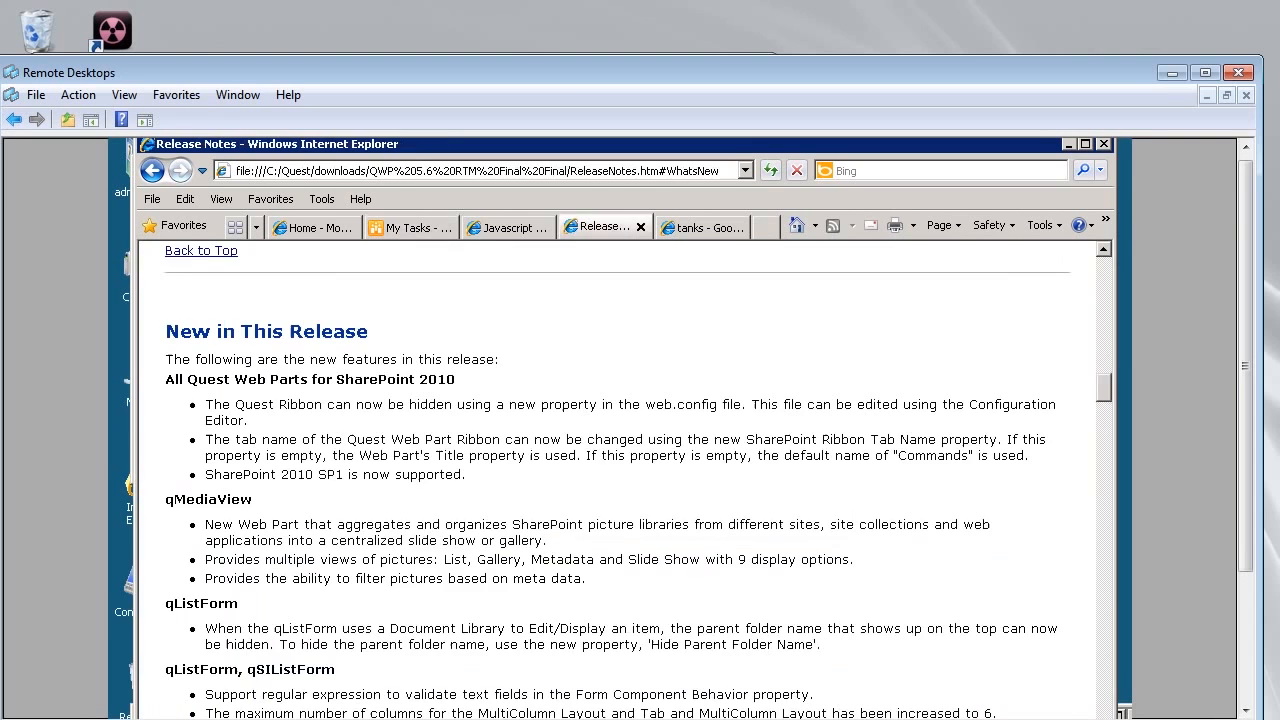
pyautogui.click(512, 228)
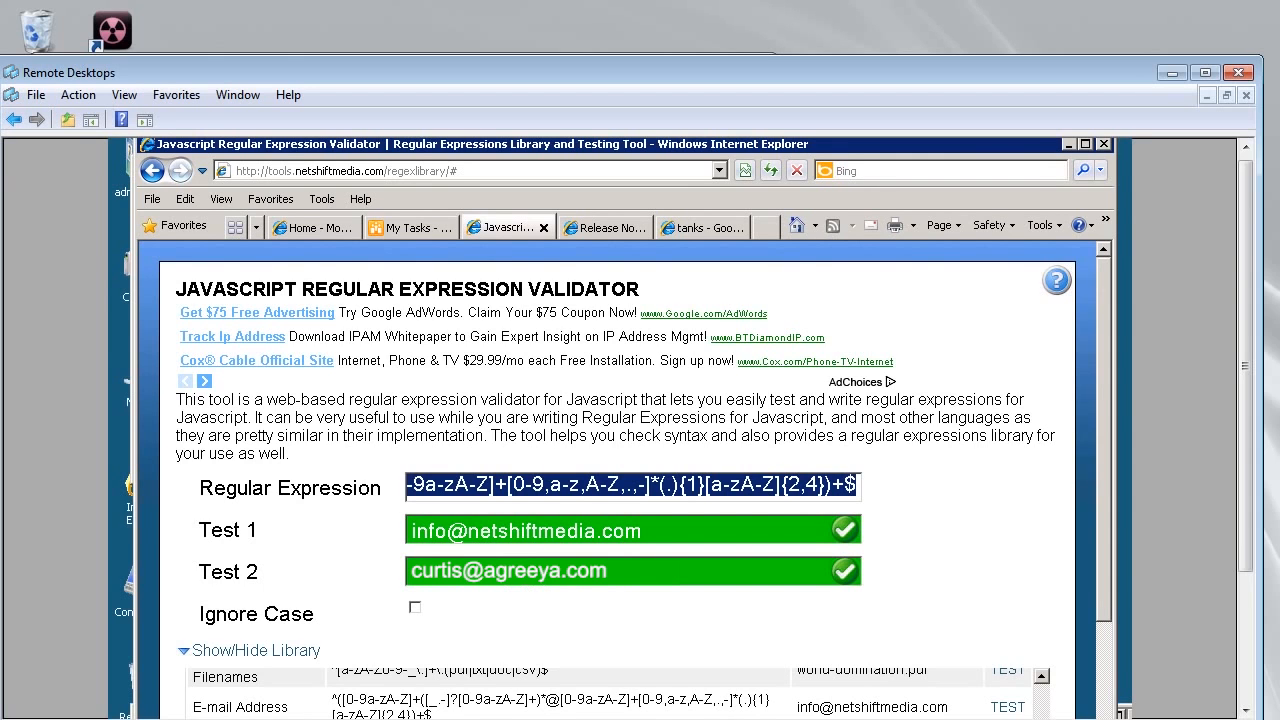
pyautogui.click(412, 228)
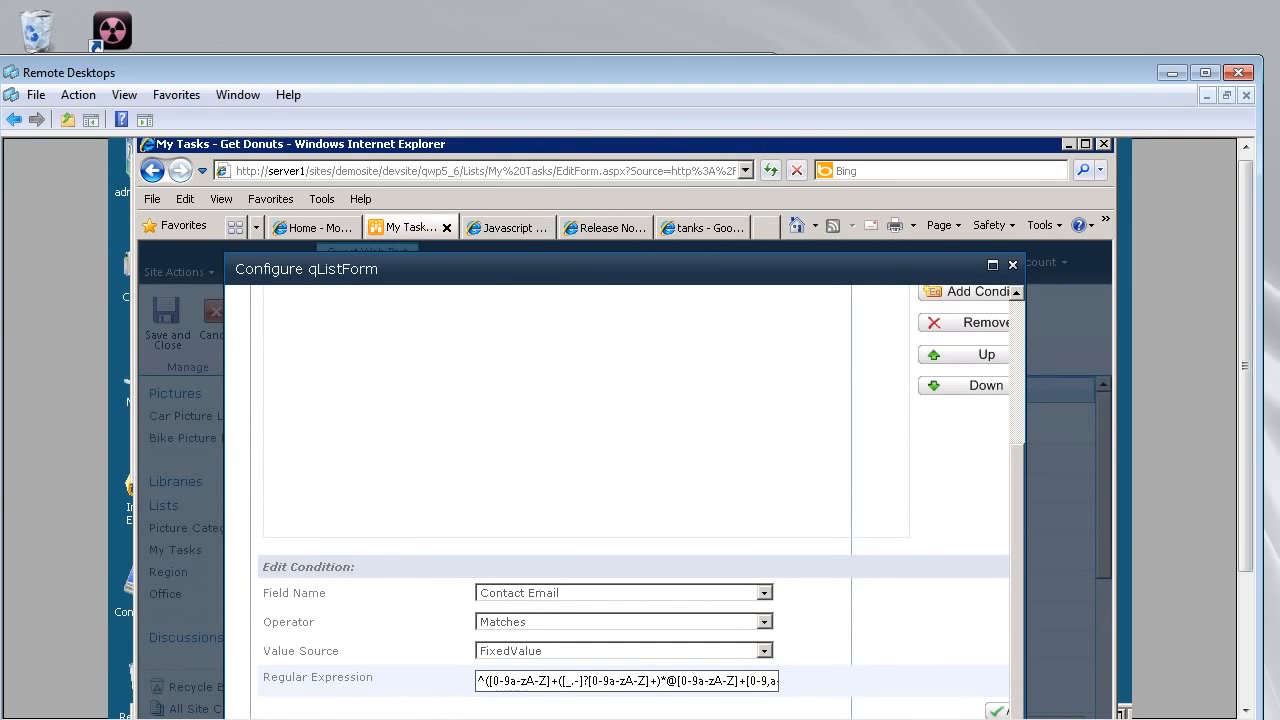
# Review the Valid When regex and 'This email is not in the right format' message, then close the configuration.
pyautogui.scroll(3, 617, 480)
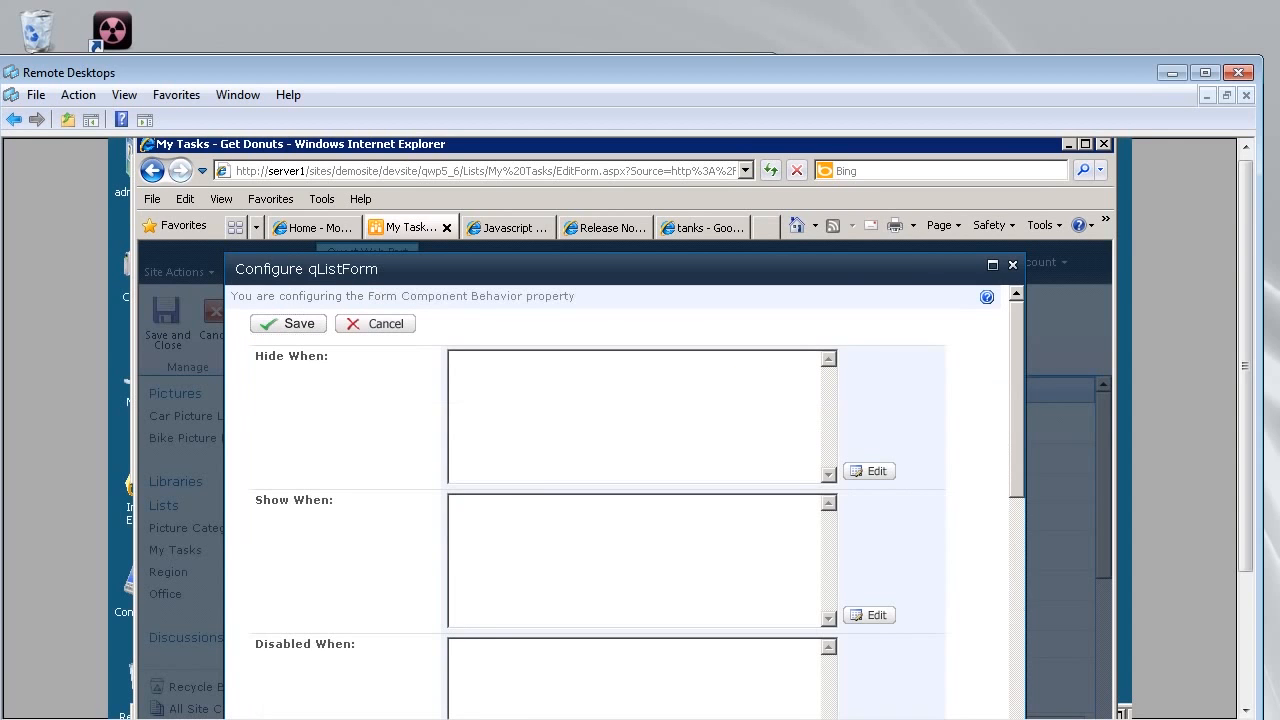
pyautogui.scroll(-3, 624, 500)
pyautogui.scroll(-7, 630, 500)
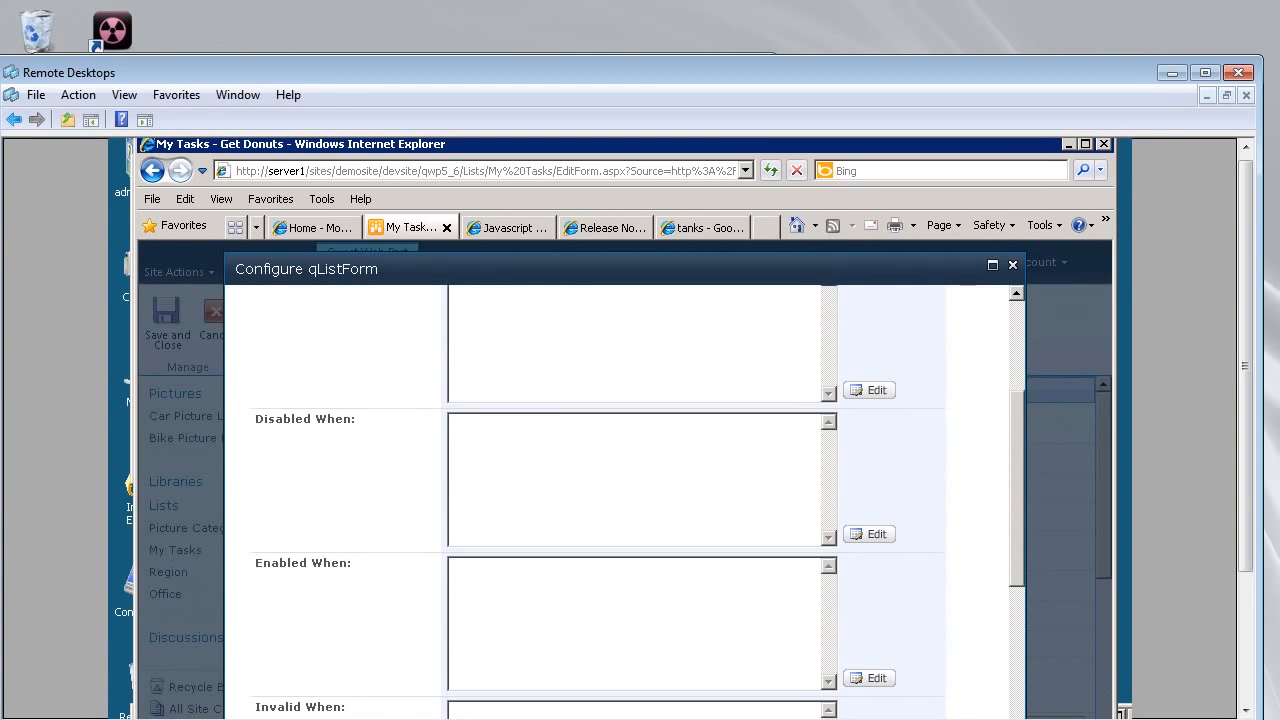
pyautogui.scroll(-2, 630, 500)
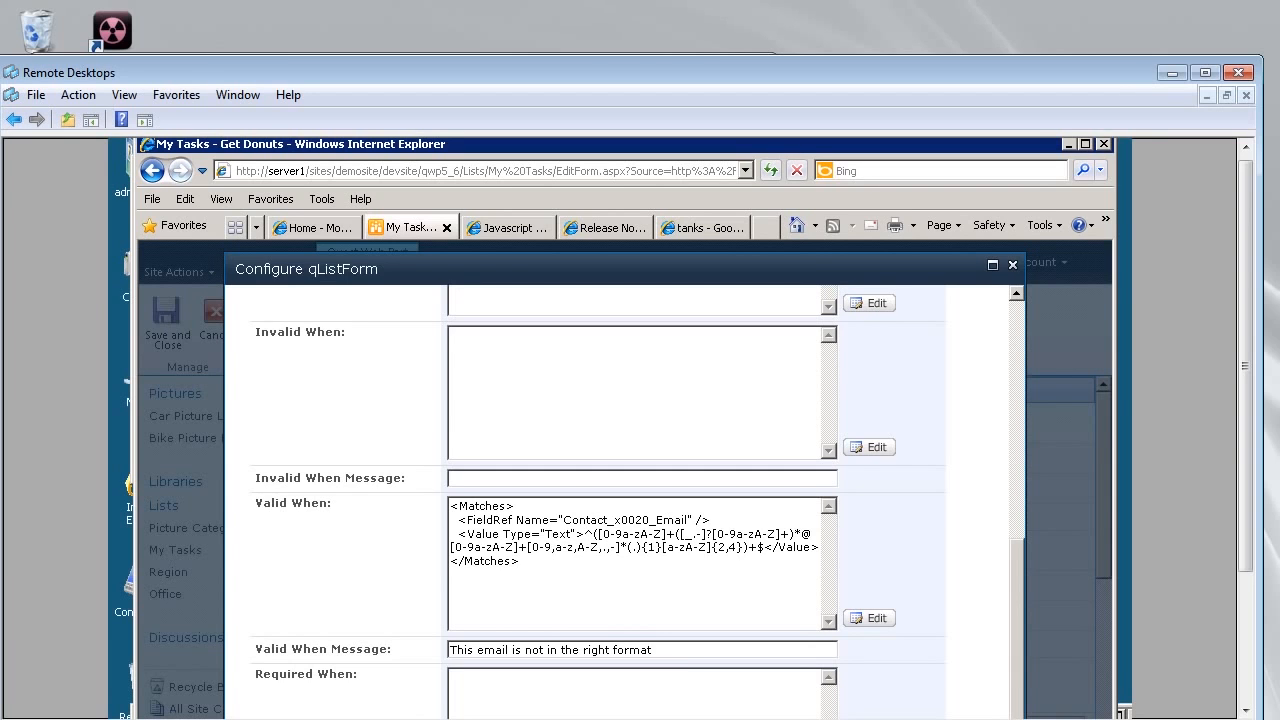
pyautogui.moveTo(520, 562); pyautogui.dragTo(450, 506)
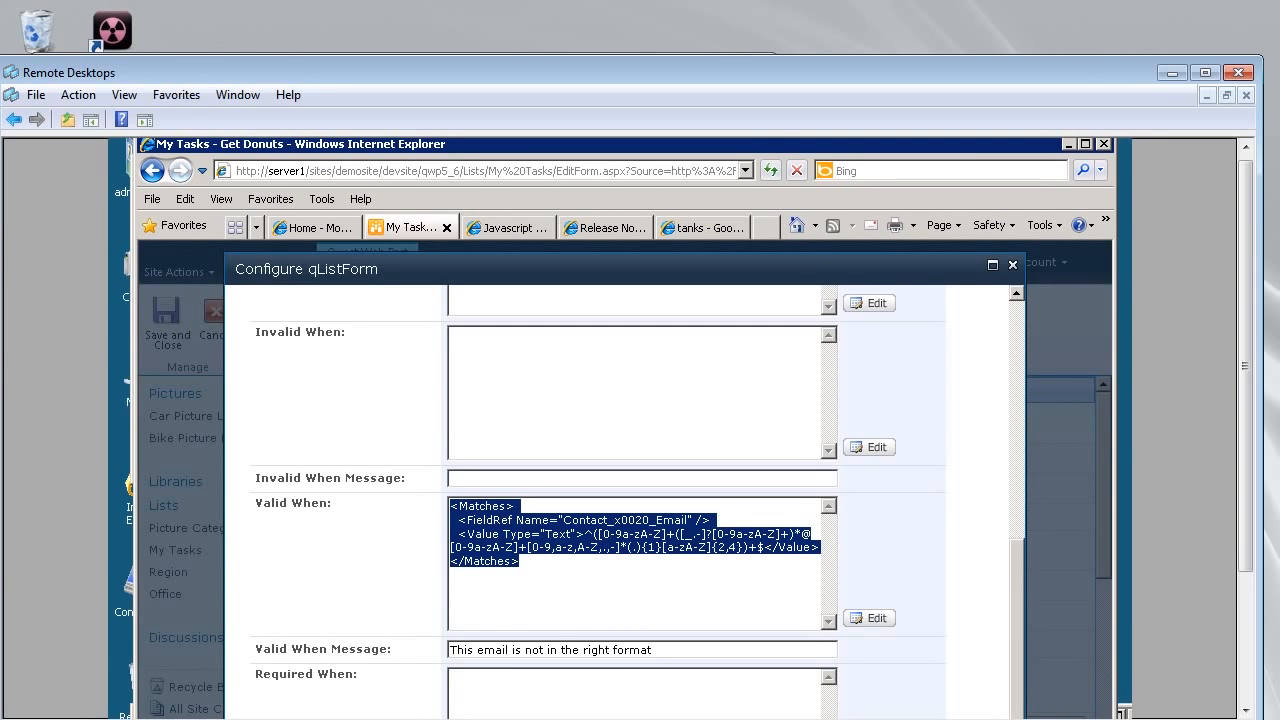
pyautogui.click(660, 650)
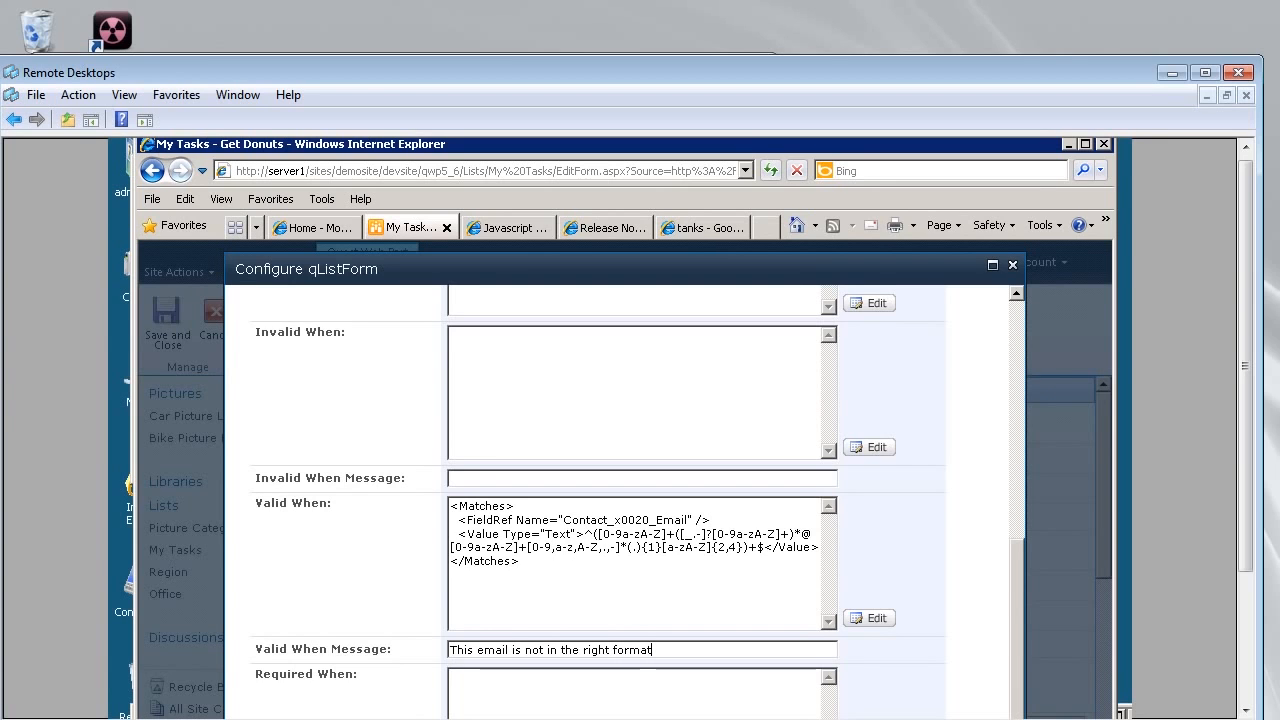
pyautogui.moveTo(521, 562); pyautogui.dragTo(450, 506)
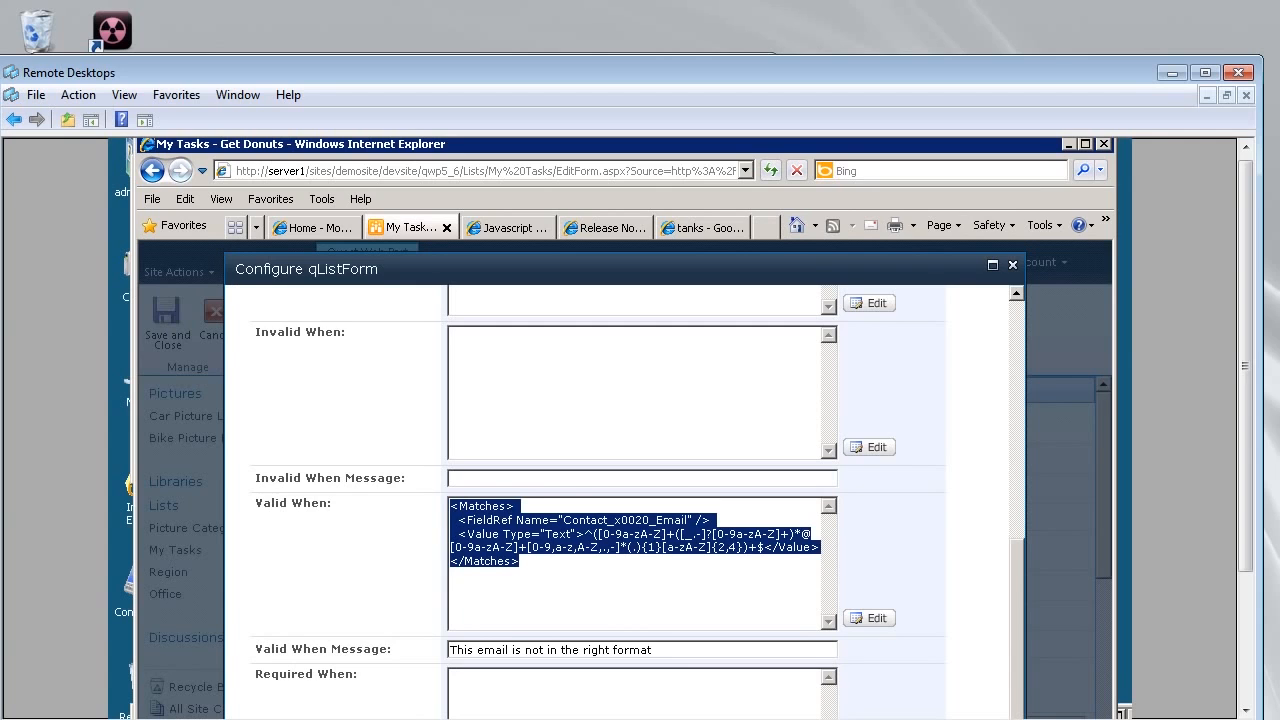
pyautogui.click(654, 650)
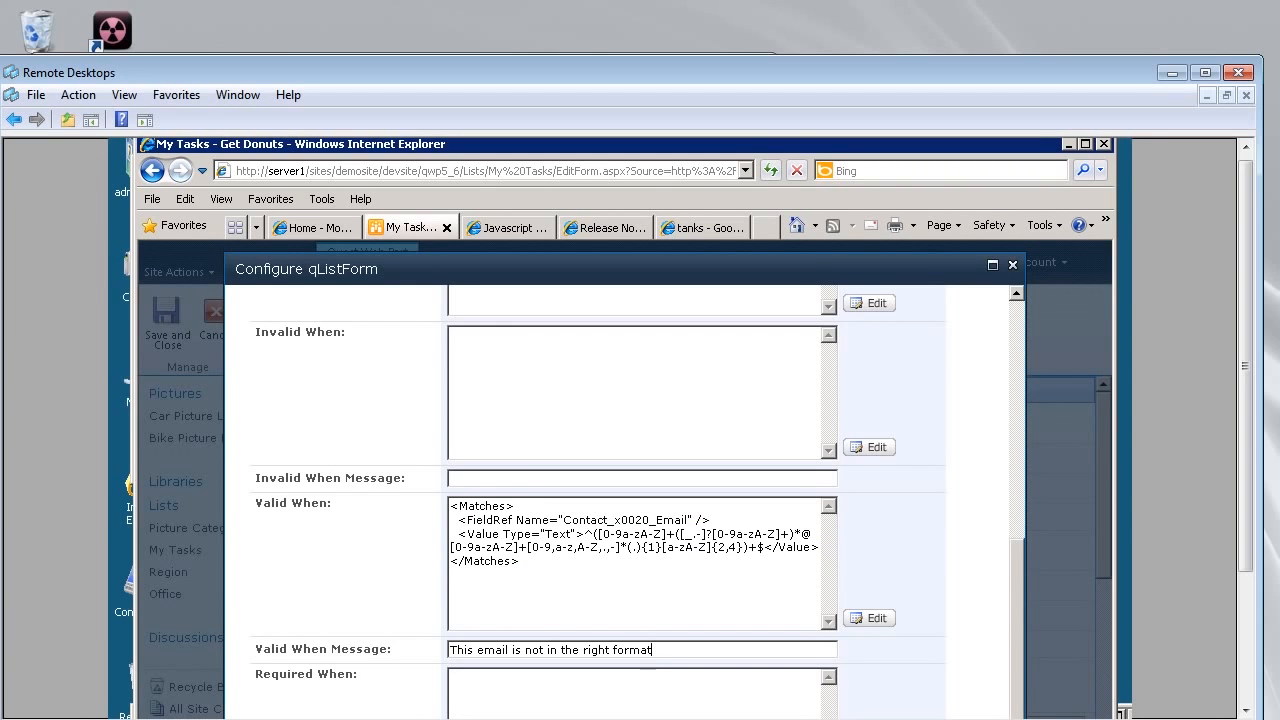
pyautogui.scroll(10, 630, 500)
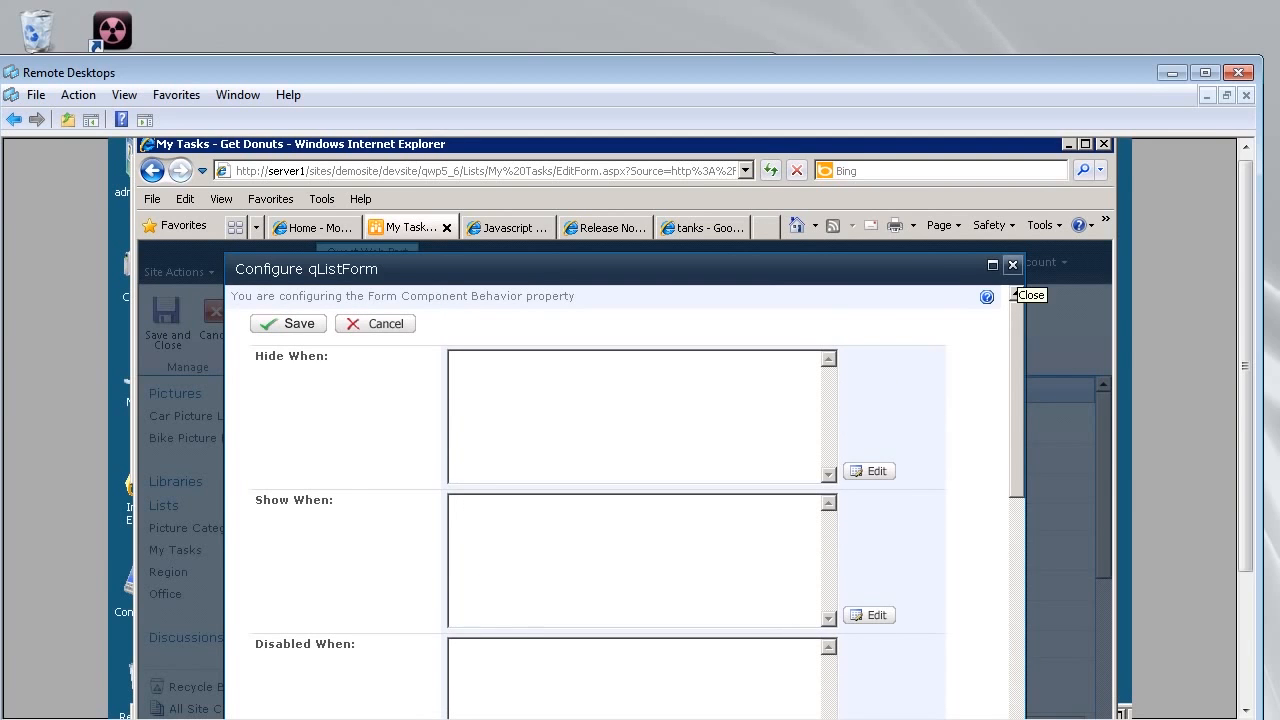
pyautogui.click(1013, 265)
# Enter a contact email with a double @, see the format error, fix it, and save.
pyautogui.click(622, 542)
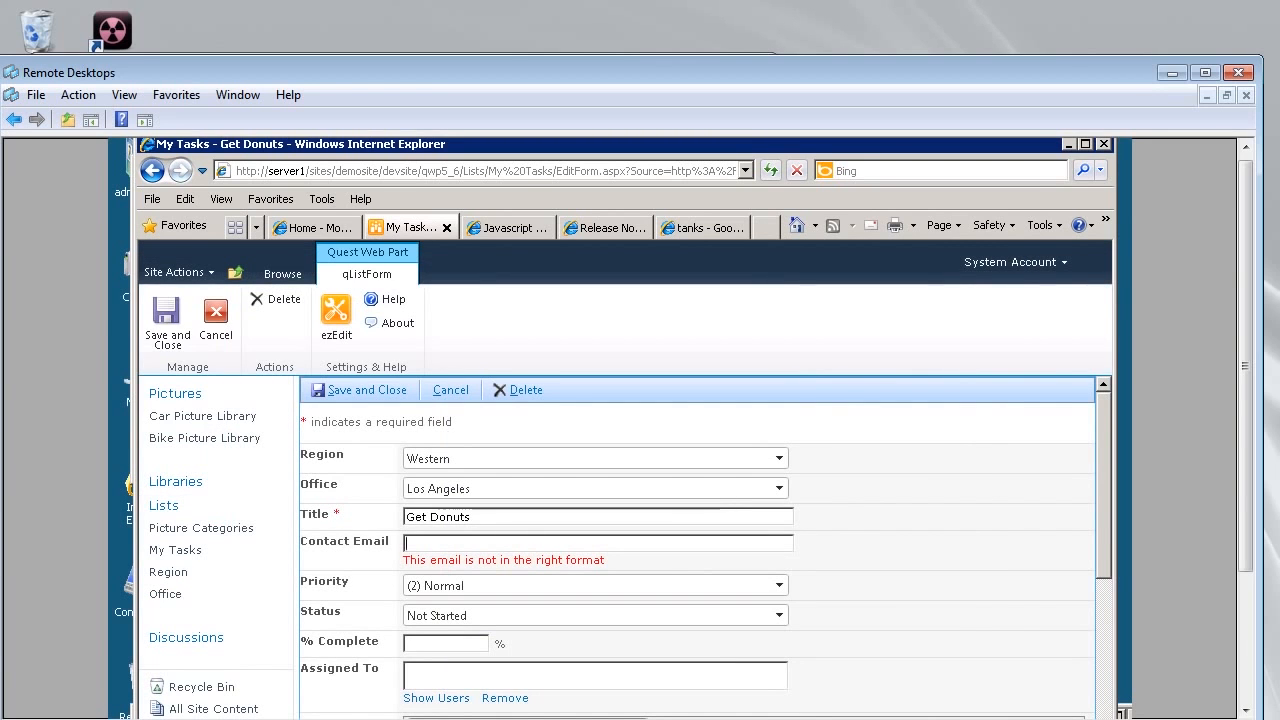
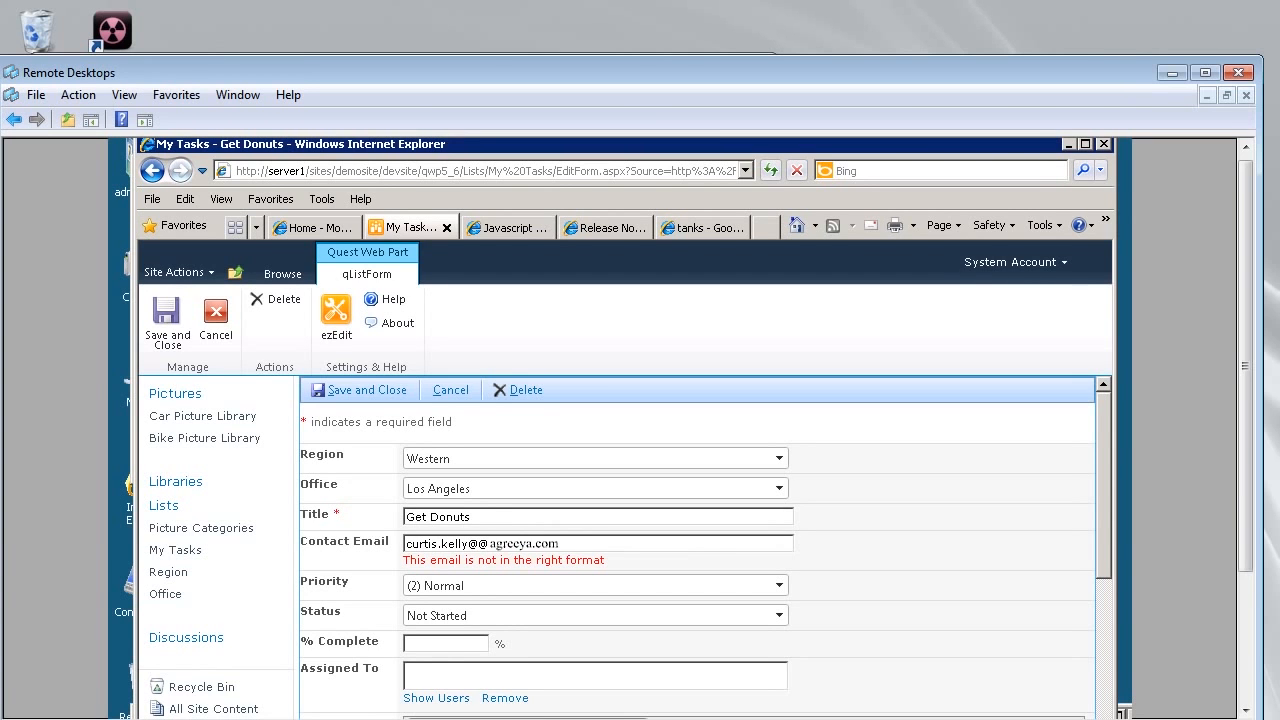
pyautogui.click(360, 390)
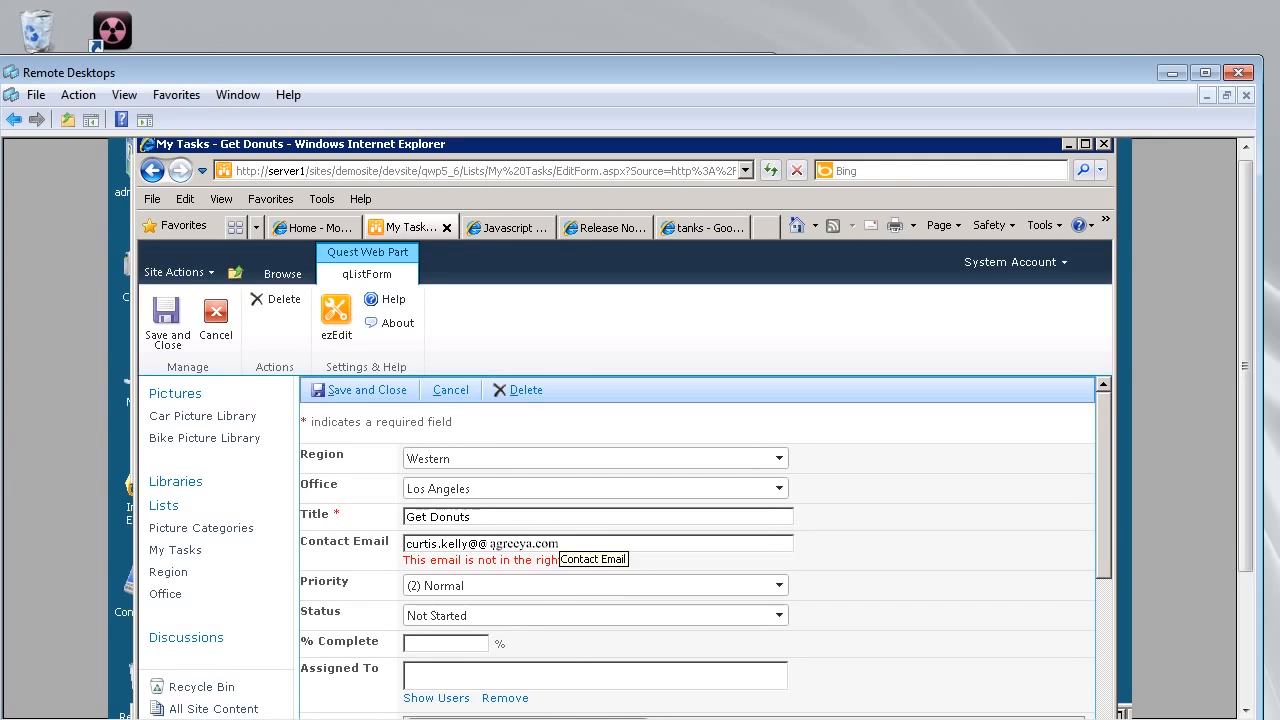
pyautogui.press('BackSpace')
pyautogui.press('BackSpace')
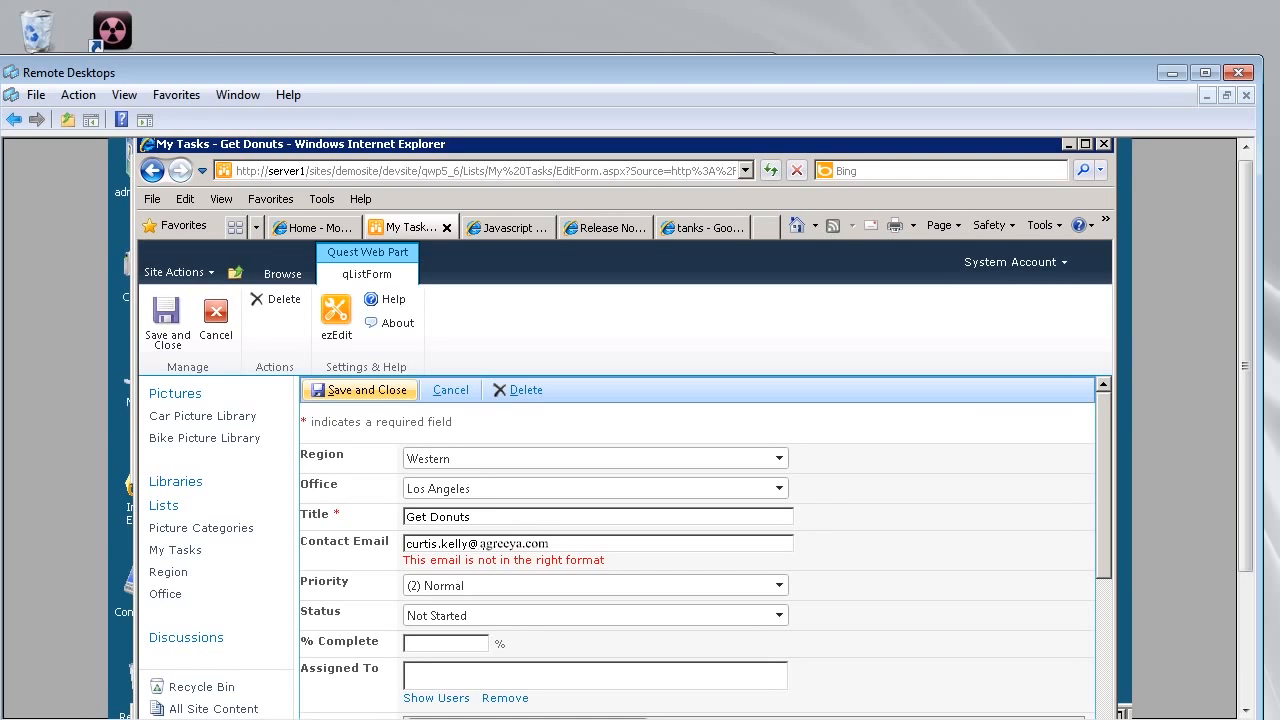
pyautogui.click(359, 390)
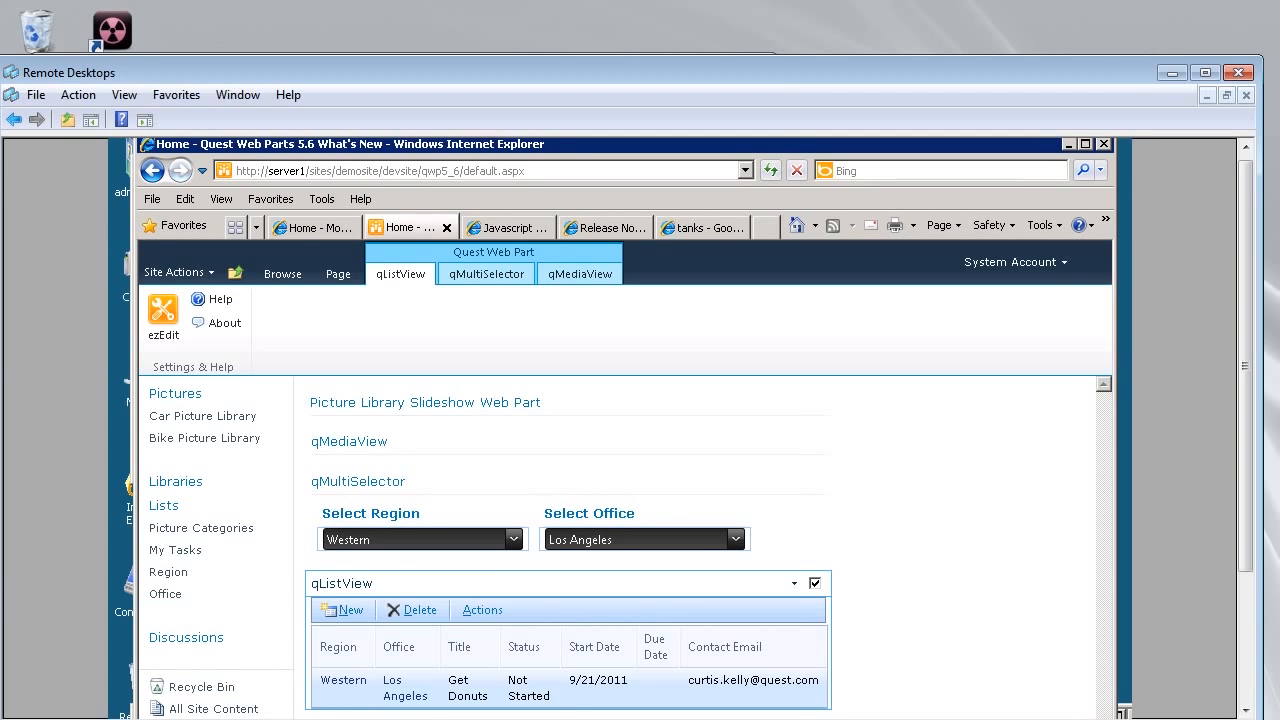
# Open the Los Angeles office item from the qListView list, then go back.
pyautogui.click(794, 583)
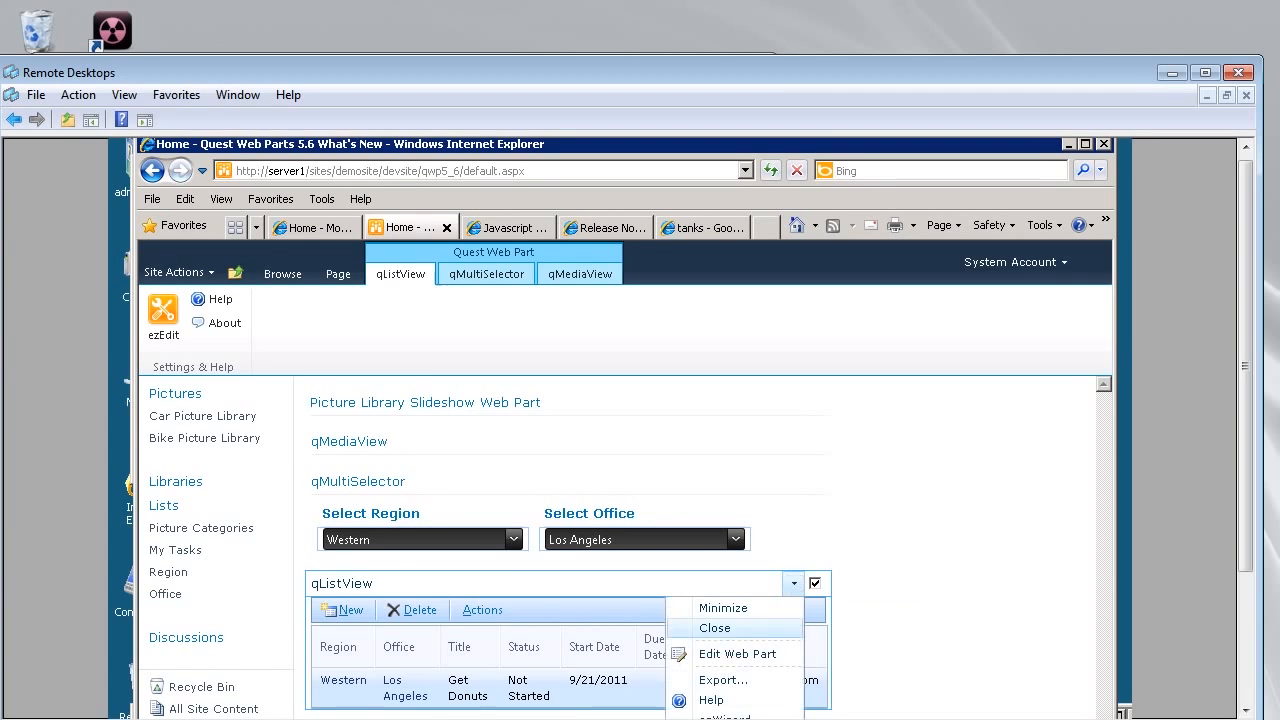
pyautogui.moveTo(1246, 440); pyautogui.dragTo(1246, 499)
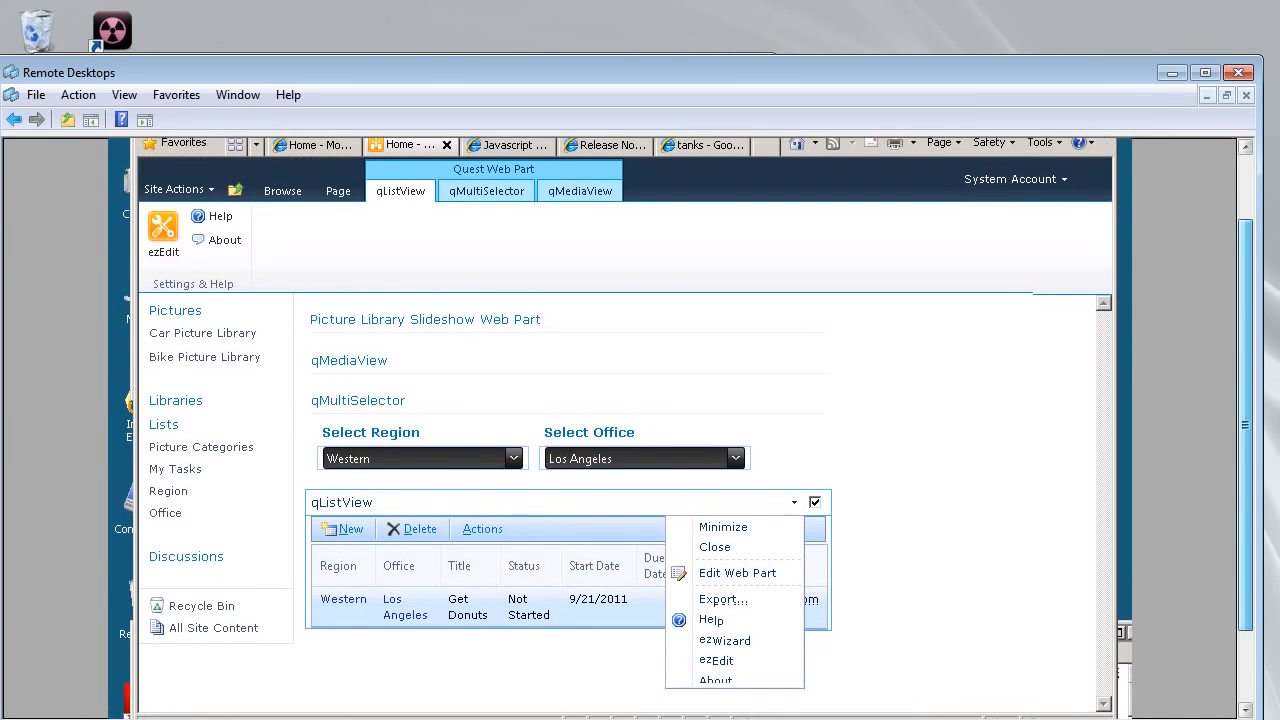
pyautogui.click(405, 599)
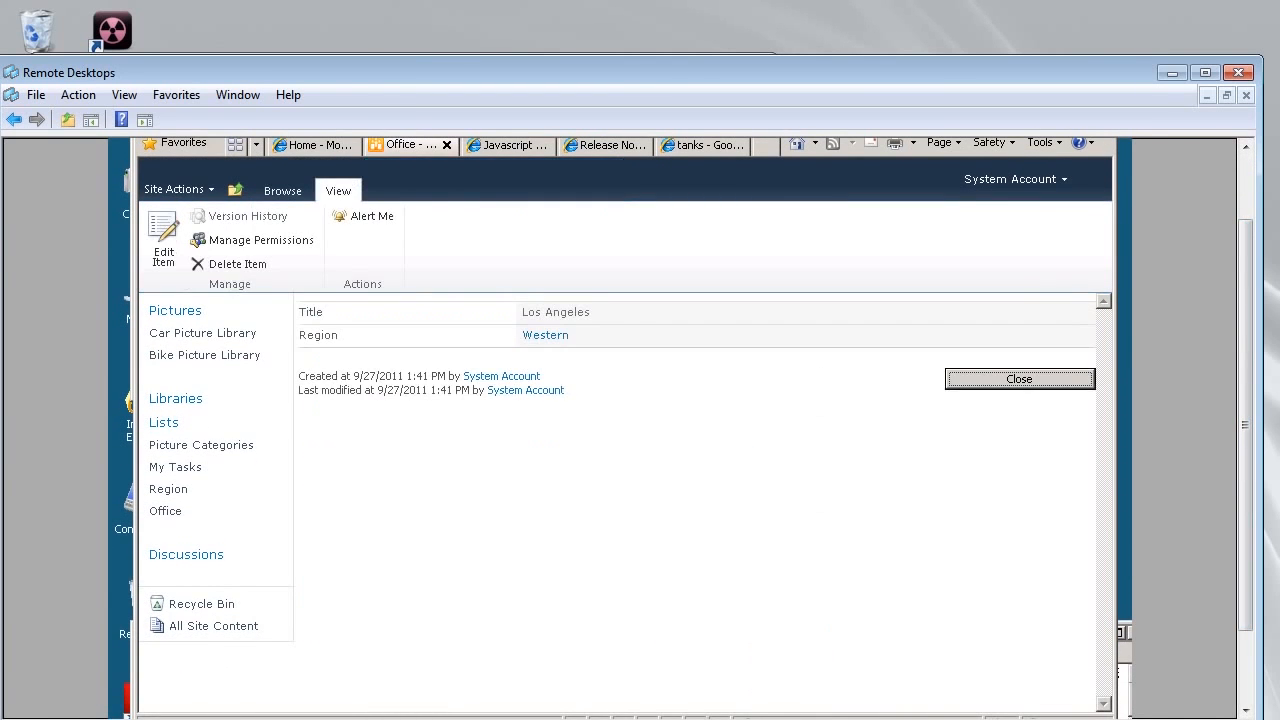
pyautogui.press('Return')
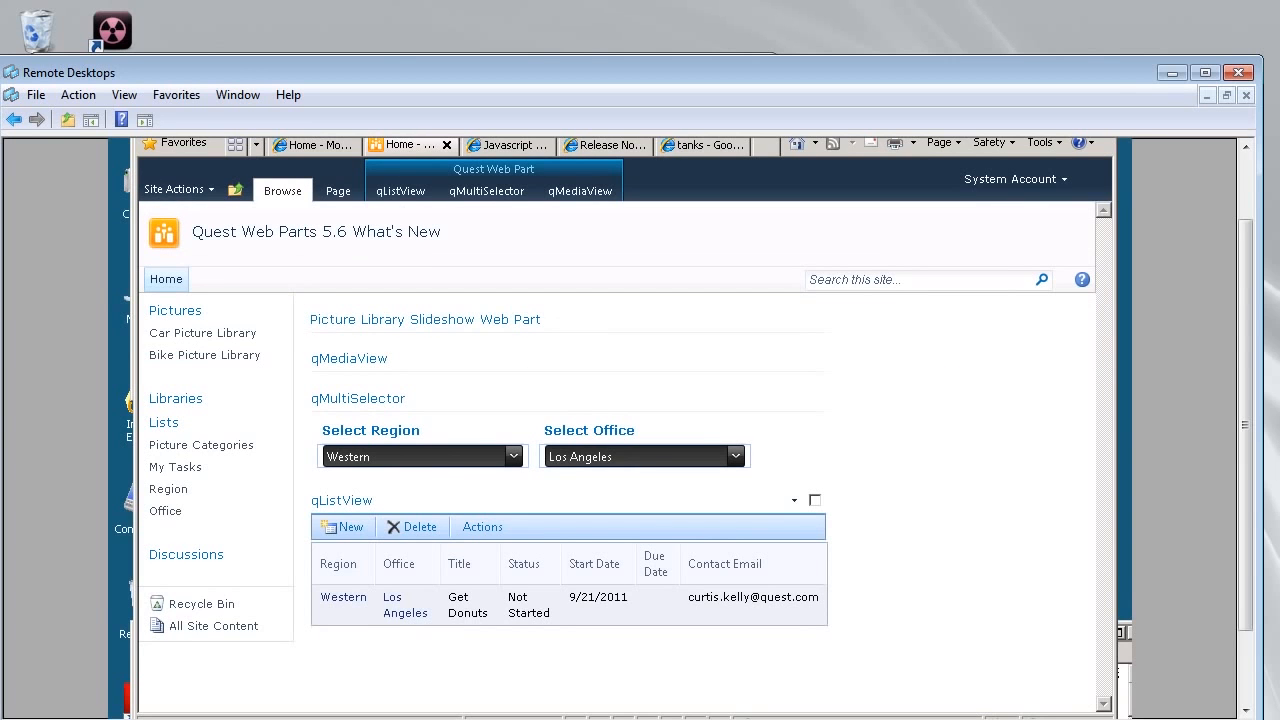
# Open the Get Donuts task's Edit Properties form and its qListForm configuration.
pyautogui.rightClick(353, 600)
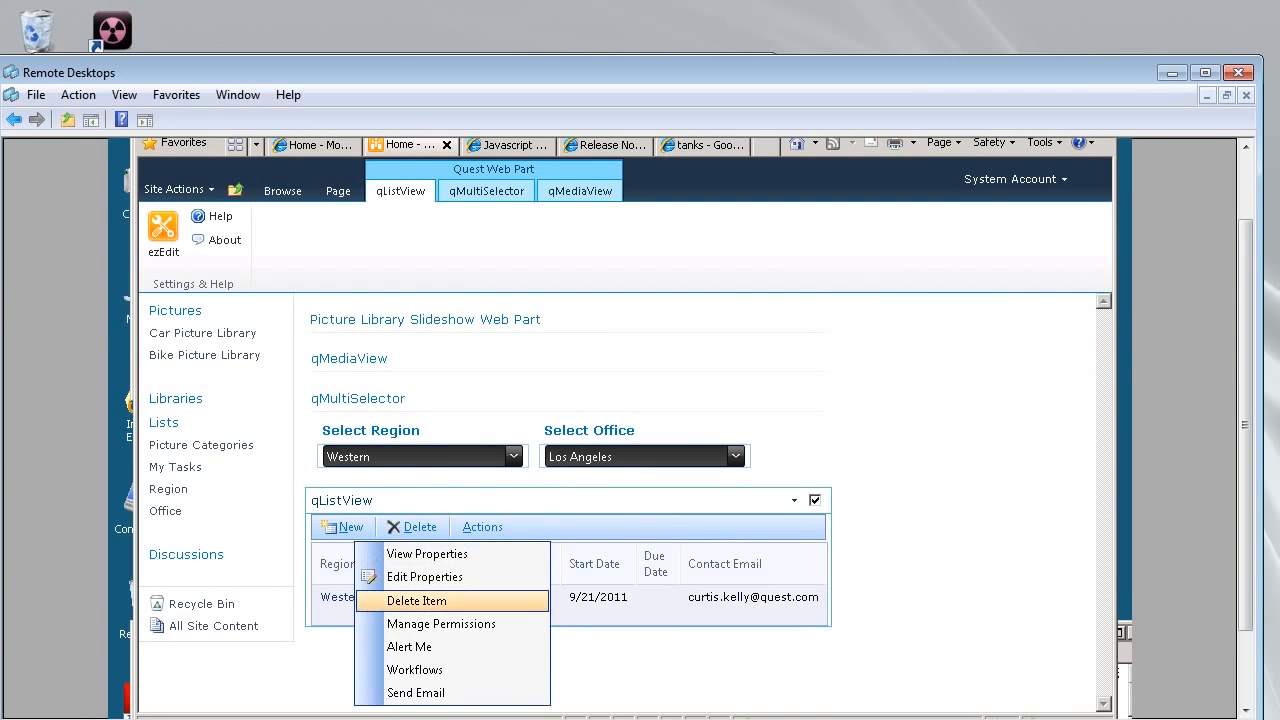
pyautogui.click(424, 577)
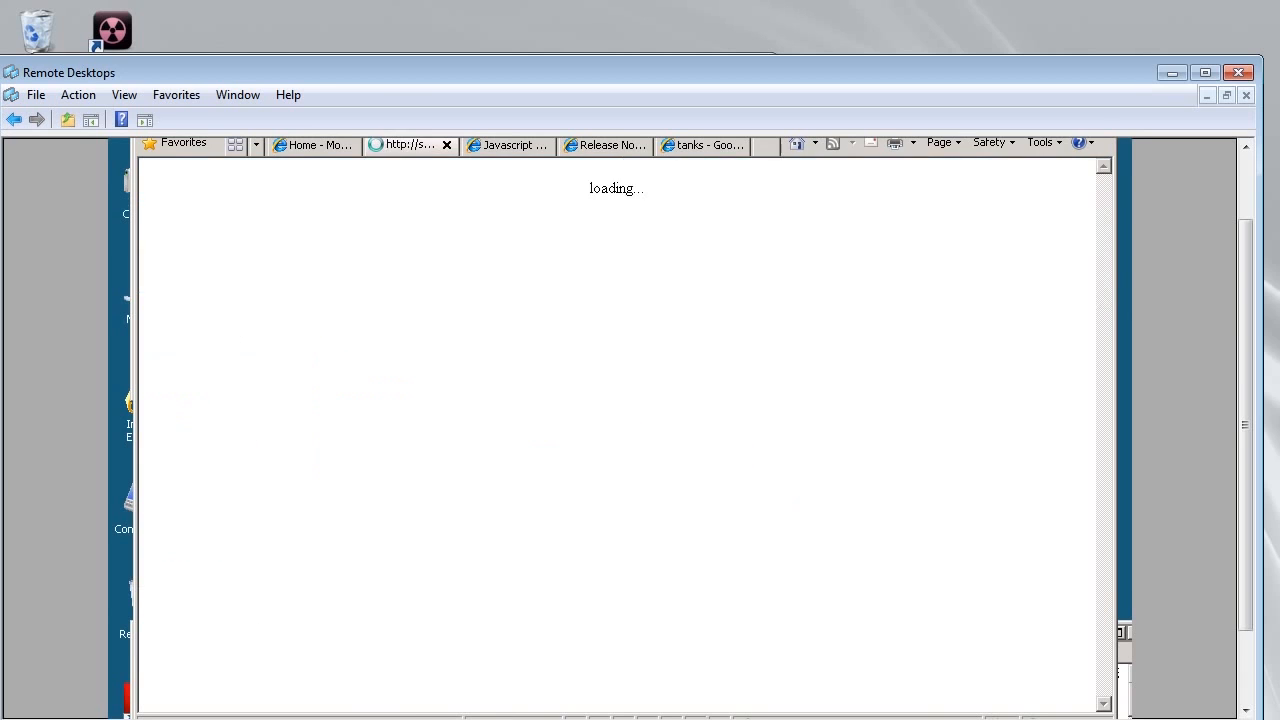
pyautogui.click(336, 235)
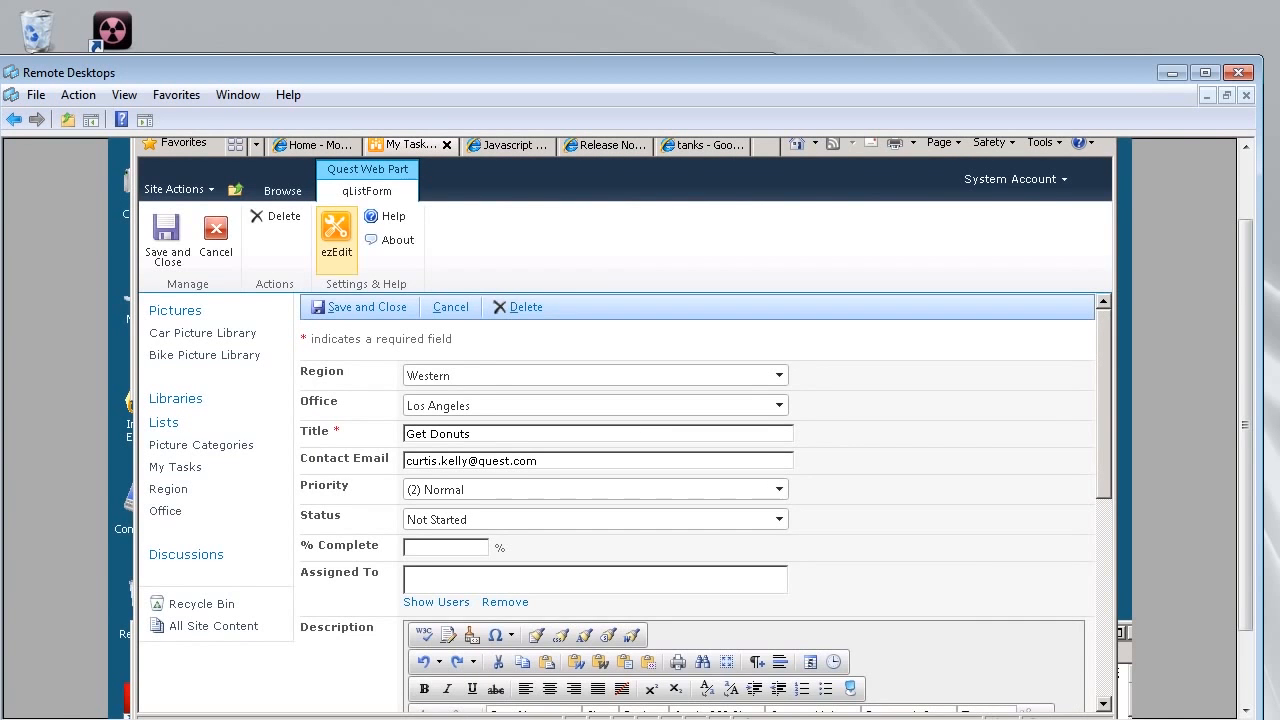
# Open the Contact Email behavior's Valid When condition in the filter editor.
pyautogui.scroll(-2, 700, 594)
pyautogui.scroll(-1, 700, 594)
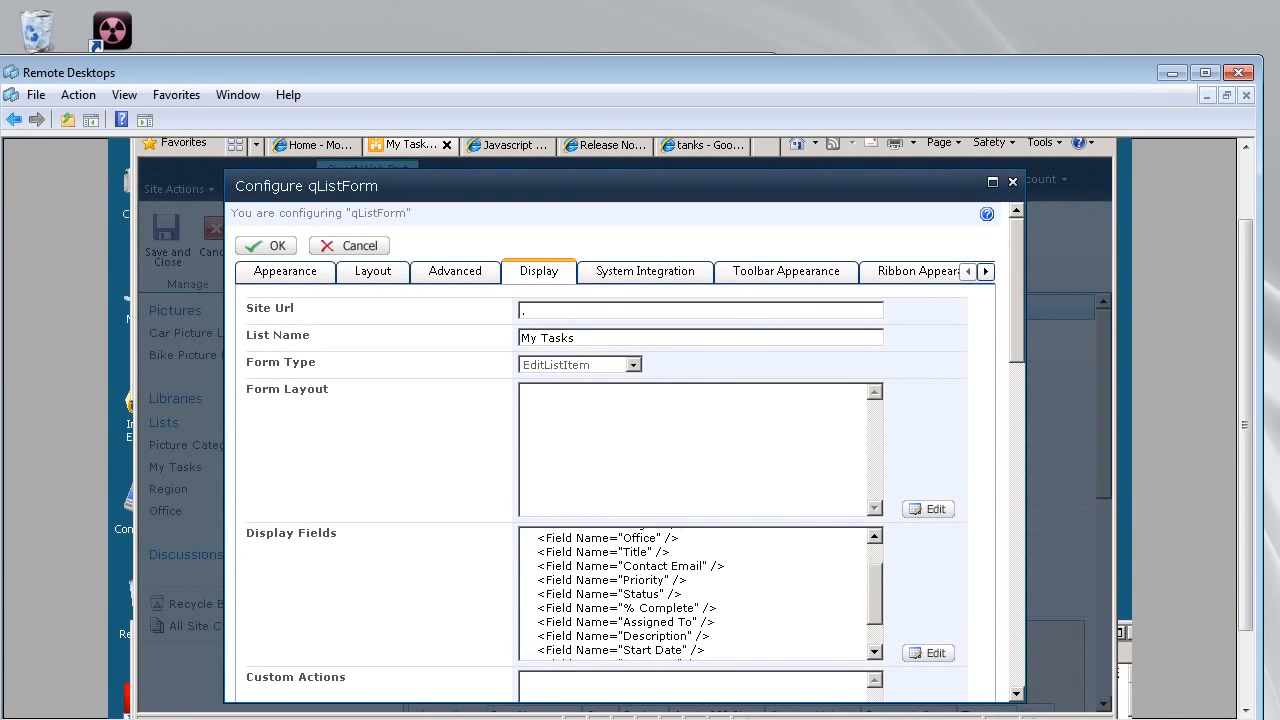
pyautogui.scroll(-5, 620, 450)
pyautogui.scroll(-6, 620, 450)
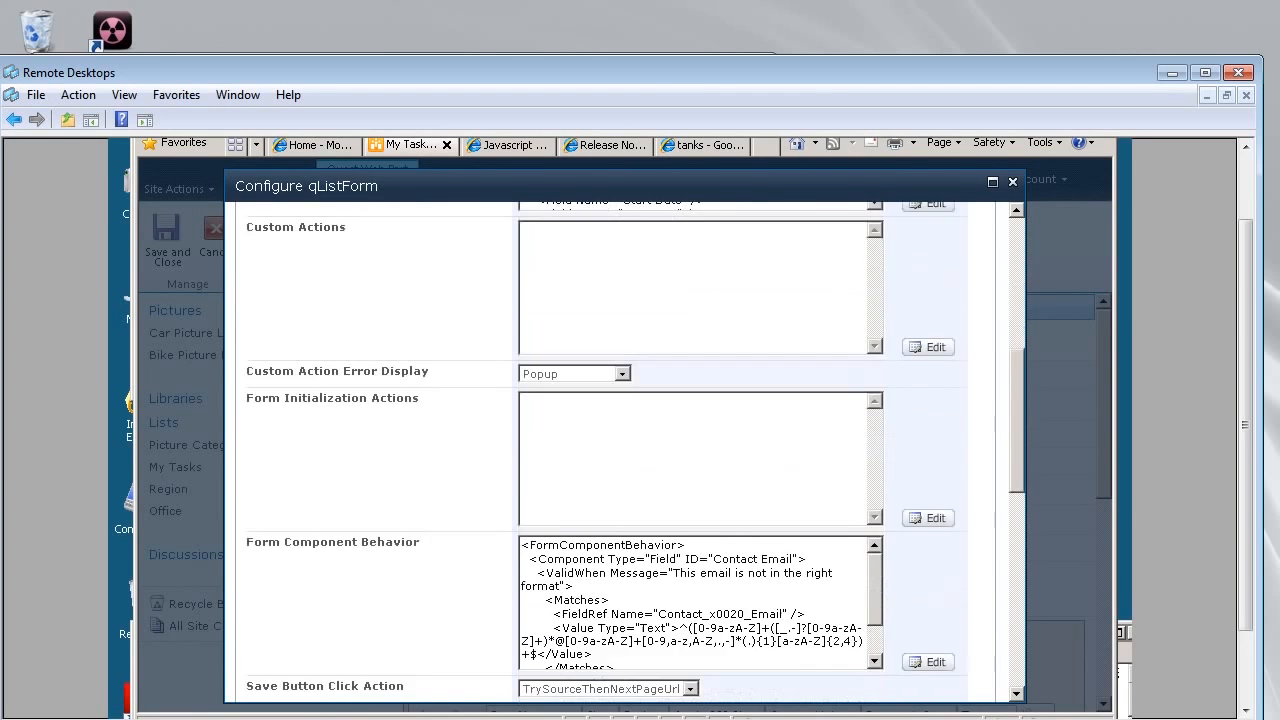
pyautogui.click(928, 587)
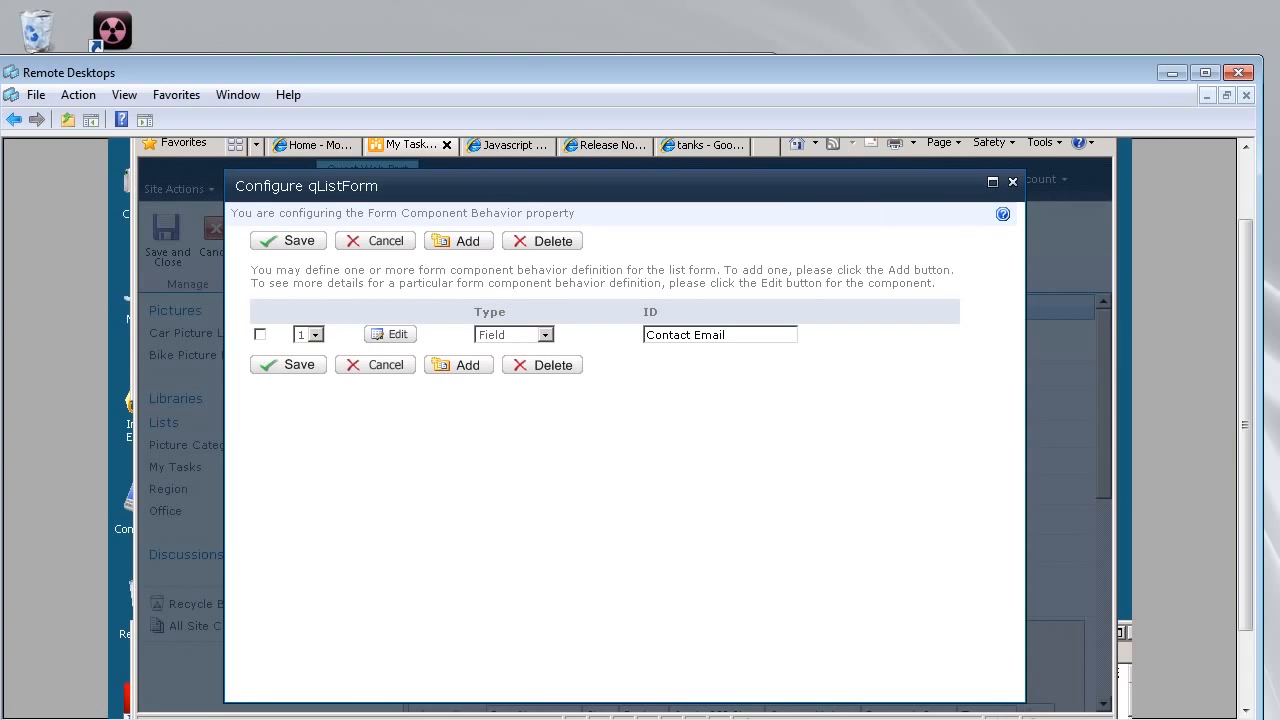
pyautogui.click(390, 334)
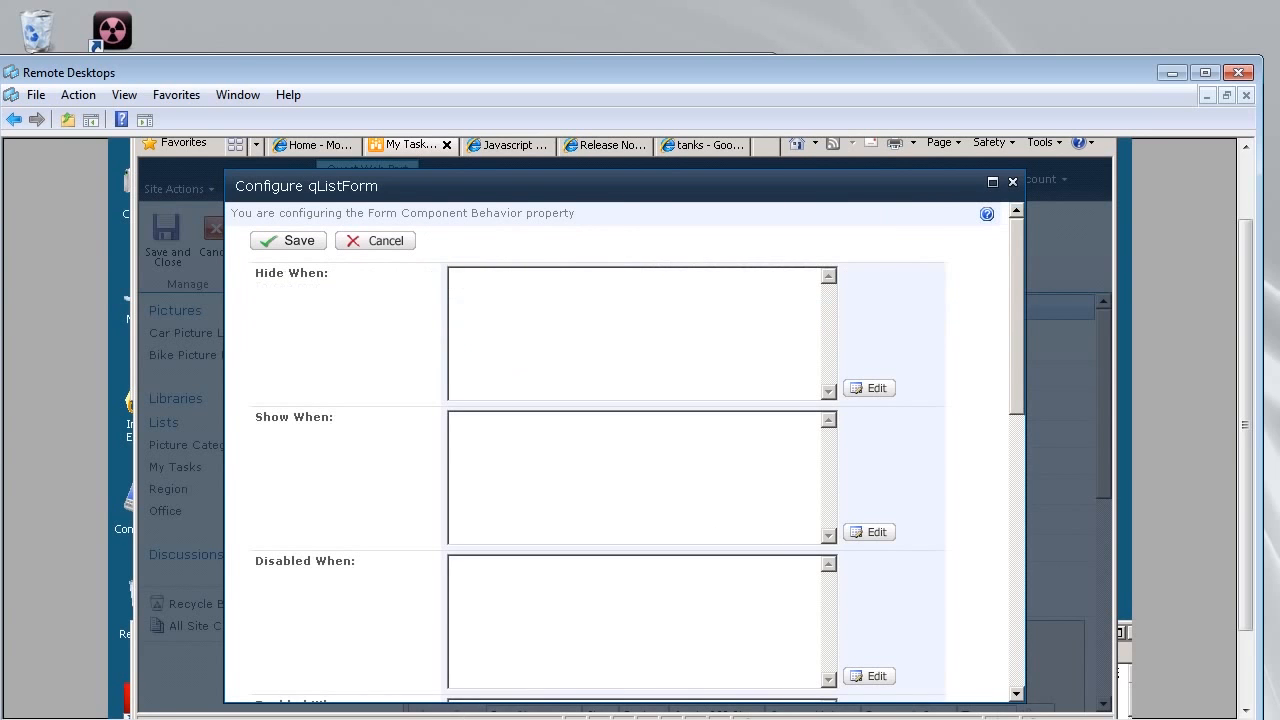
pyautogui.scroll(-5, 625, 450)
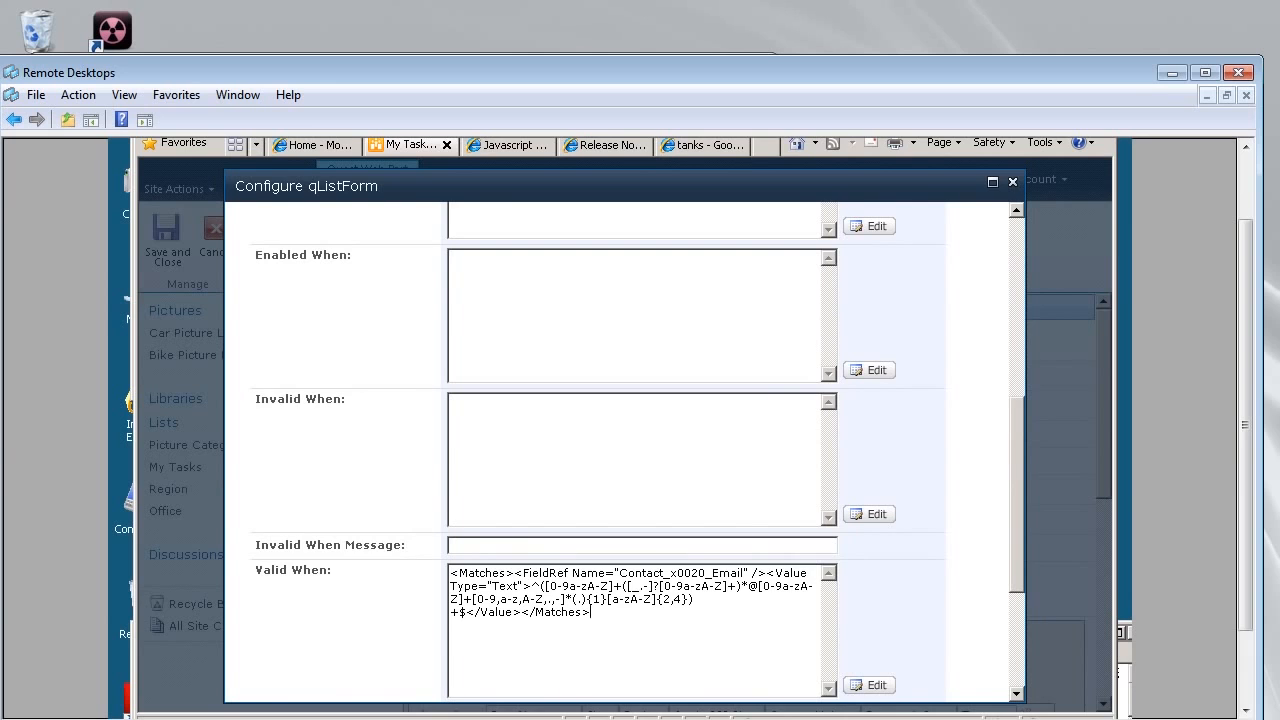
pyautogui.scroll(-3, 625, 450)
pyautogui.click(869, 535)
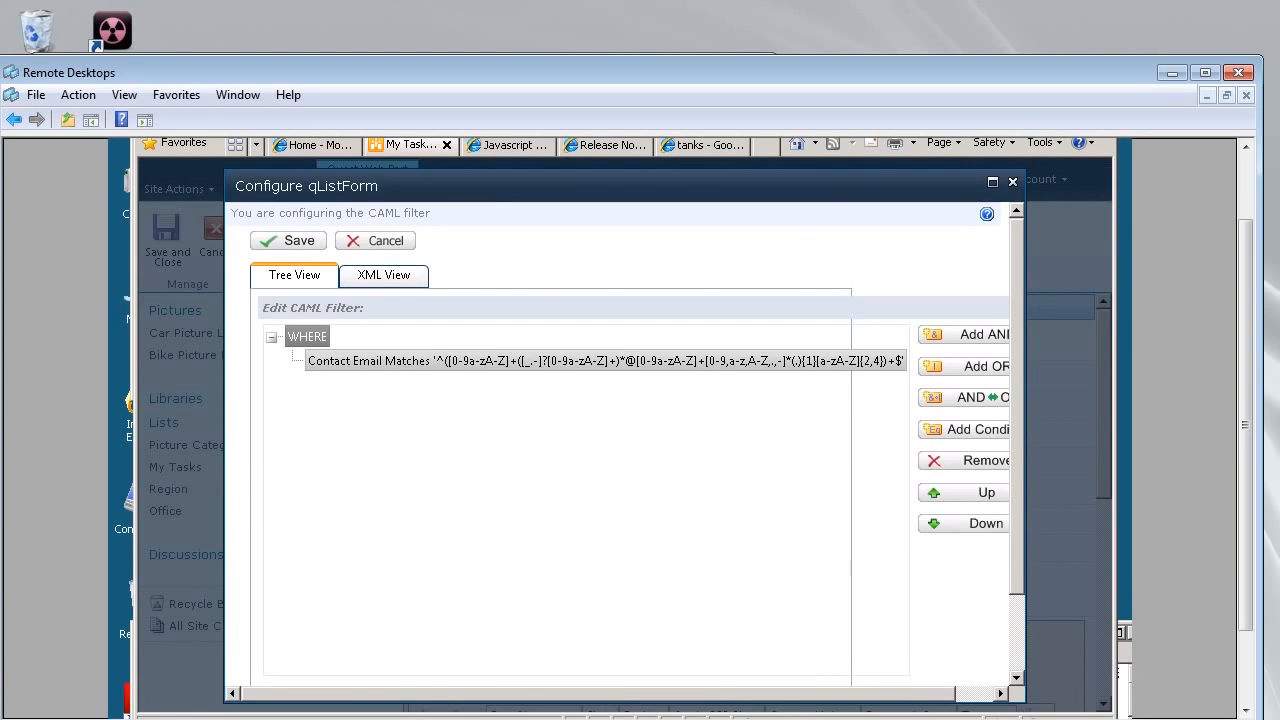
# Back out of the filter editor, review the Valid When rule and message, then view the release notes.
pyautogui.click(376, 241)
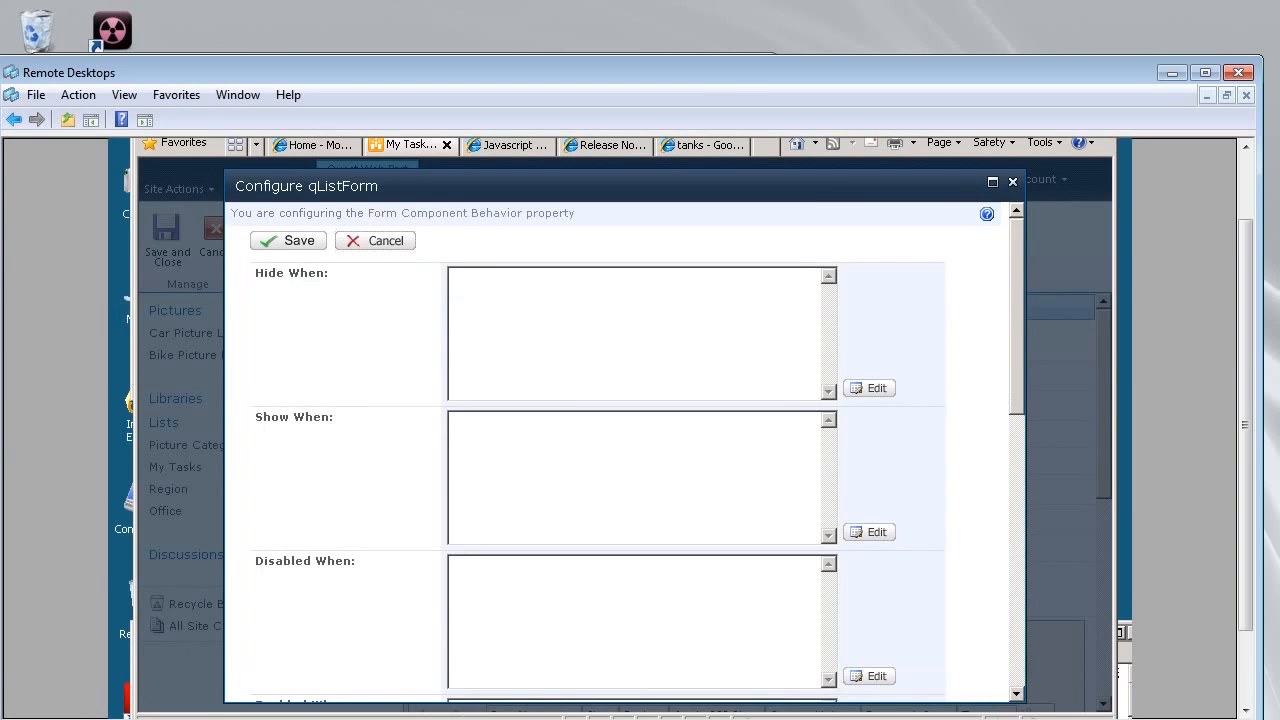
pyautogui.scroll(-6, 625, 450)
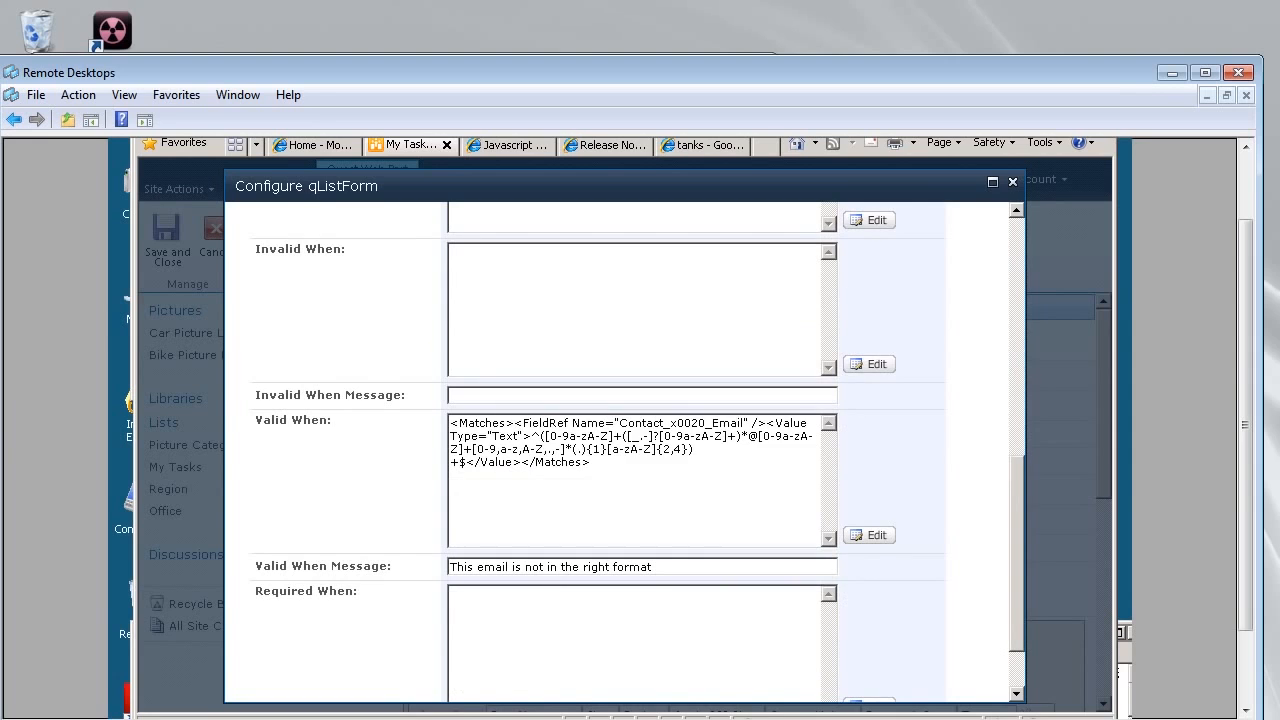
pyautogui.hotkey('ctrl', 'a')
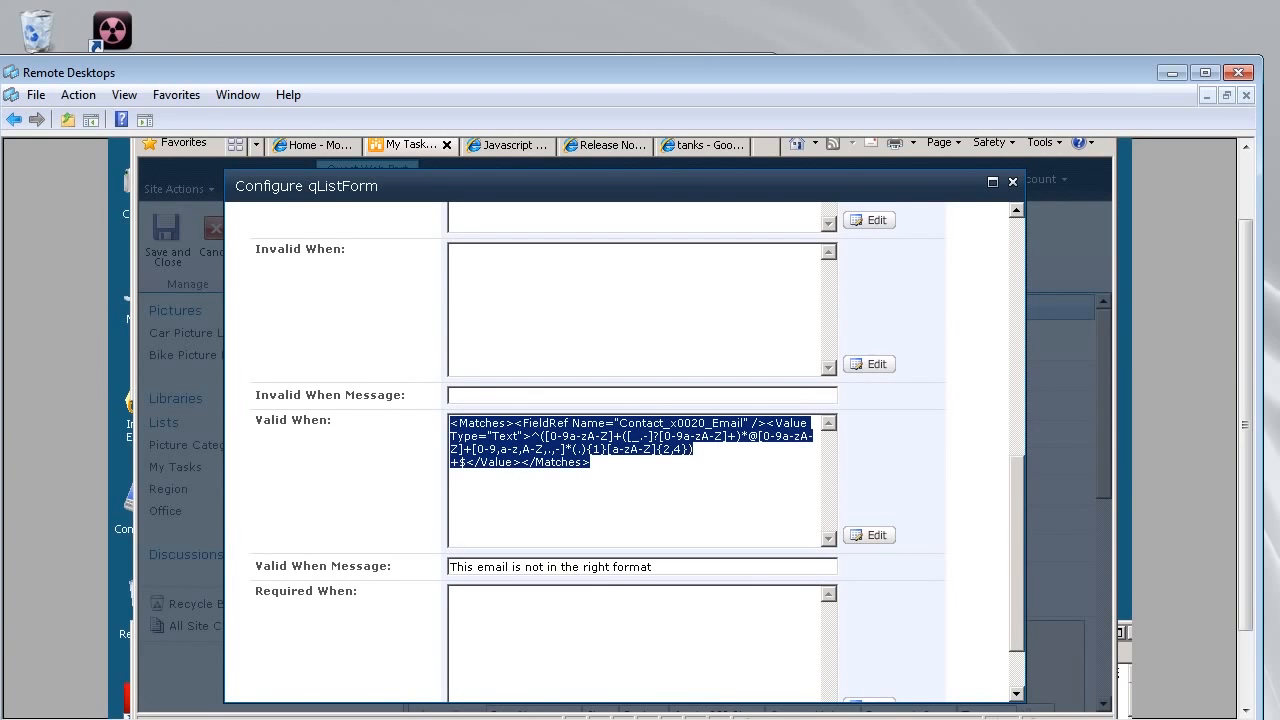
pyautogui.click(654, 567)
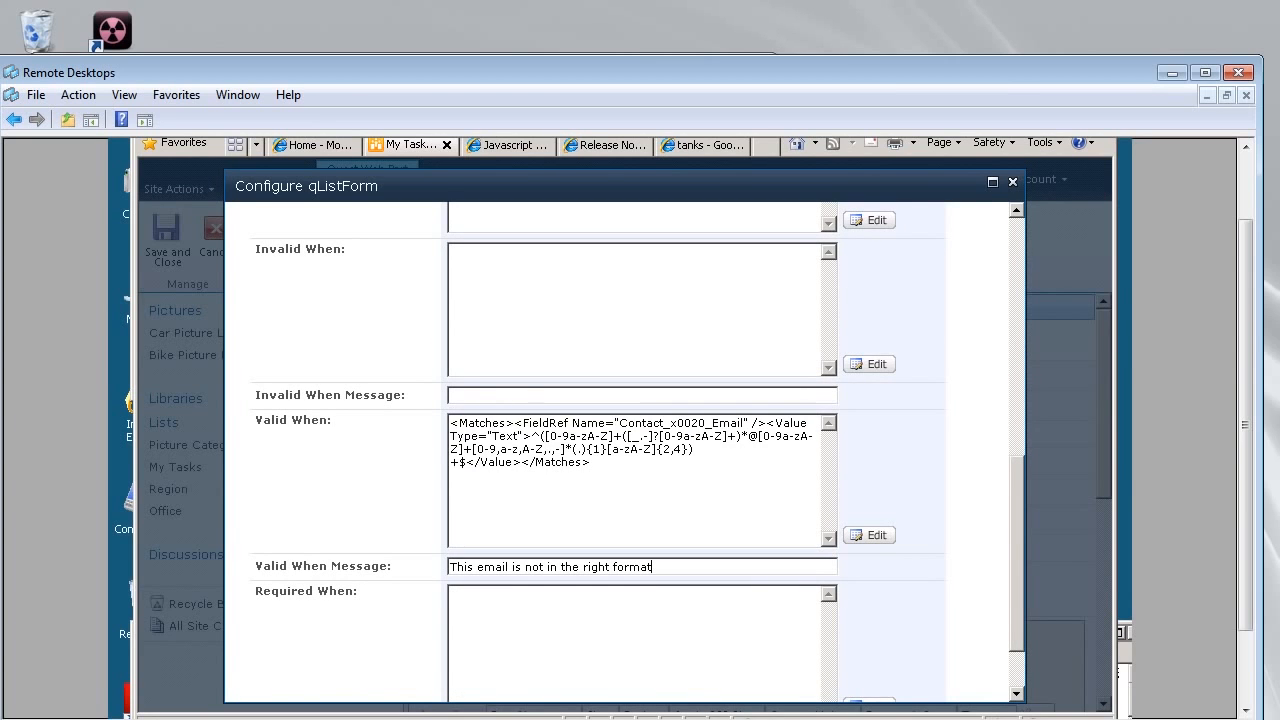
pyautogui.click(605, 145)
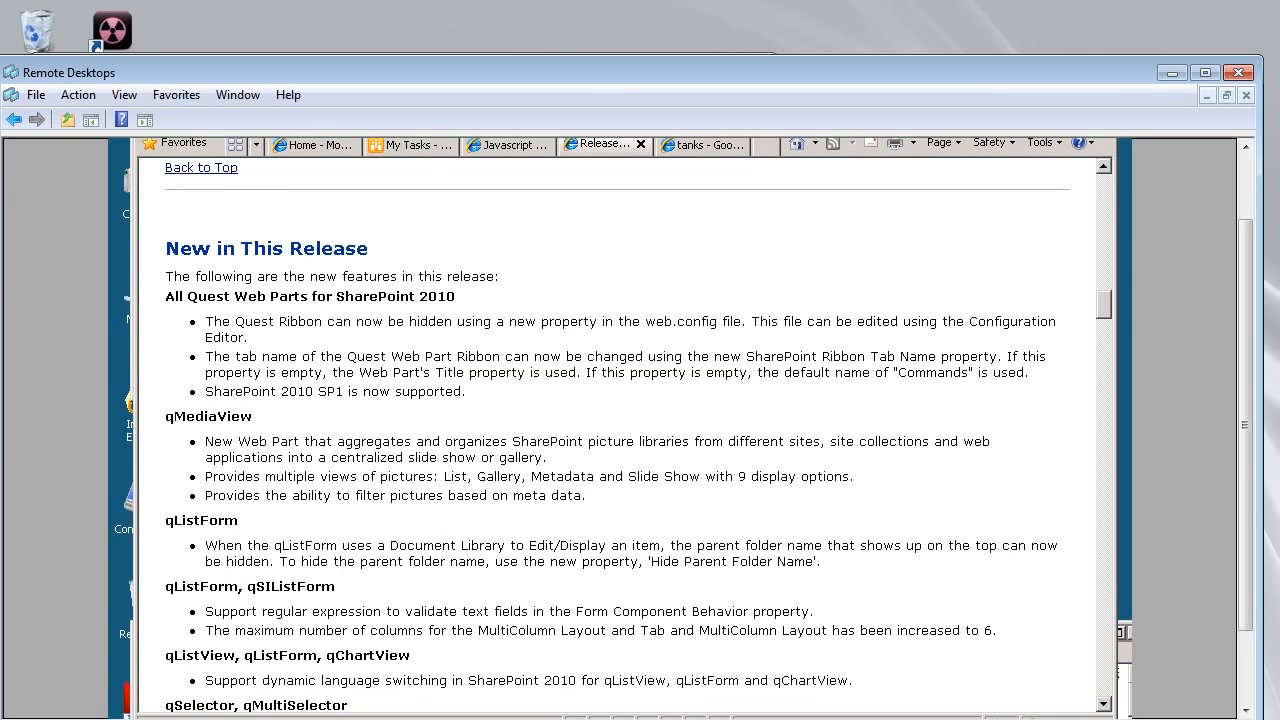
# Shorten the Test 2 address with Backspace until the e-mail regex rejects it.
pyautogui.click(509, 145)
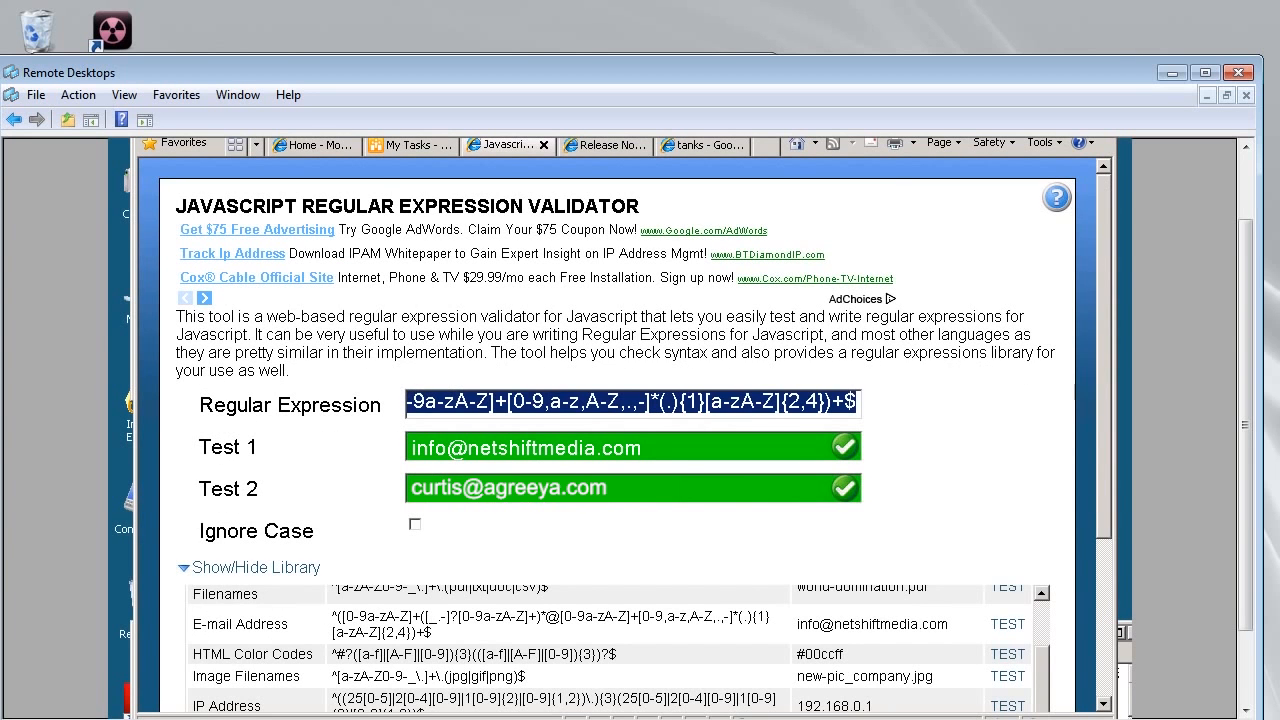
pyautogui.click(1075, 391)
pyautogui.press('BackSpace')
pyautogui.press('BackSpace')
pyautogui.press('BackSpace')
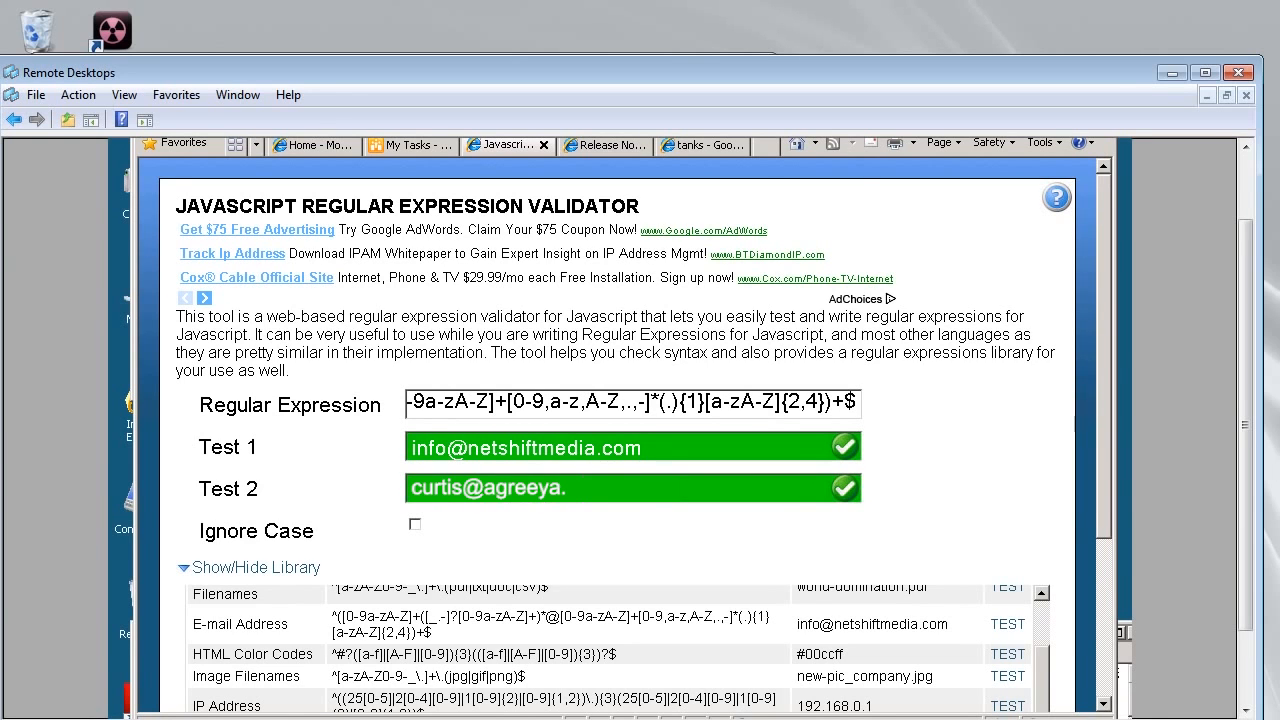
pyautogui.press('BackSpace')
pyautogui.press('BackSpace')
pyautogui.press('BackSpace')
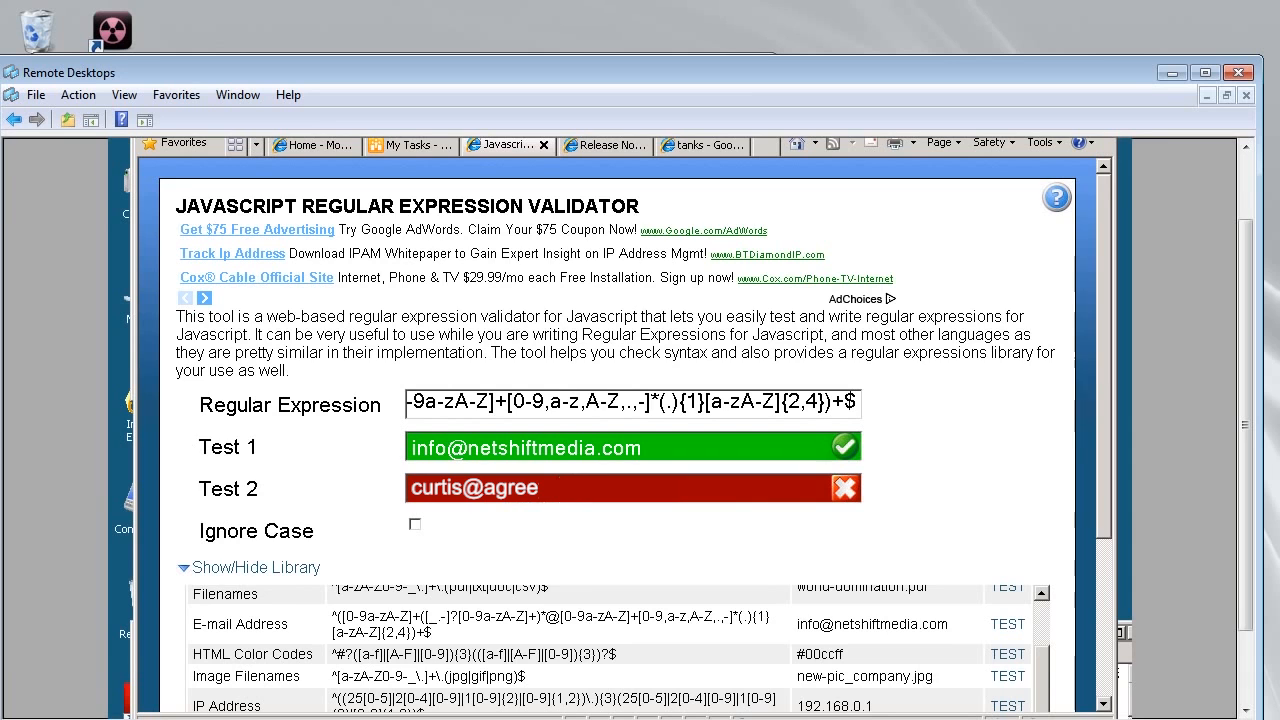